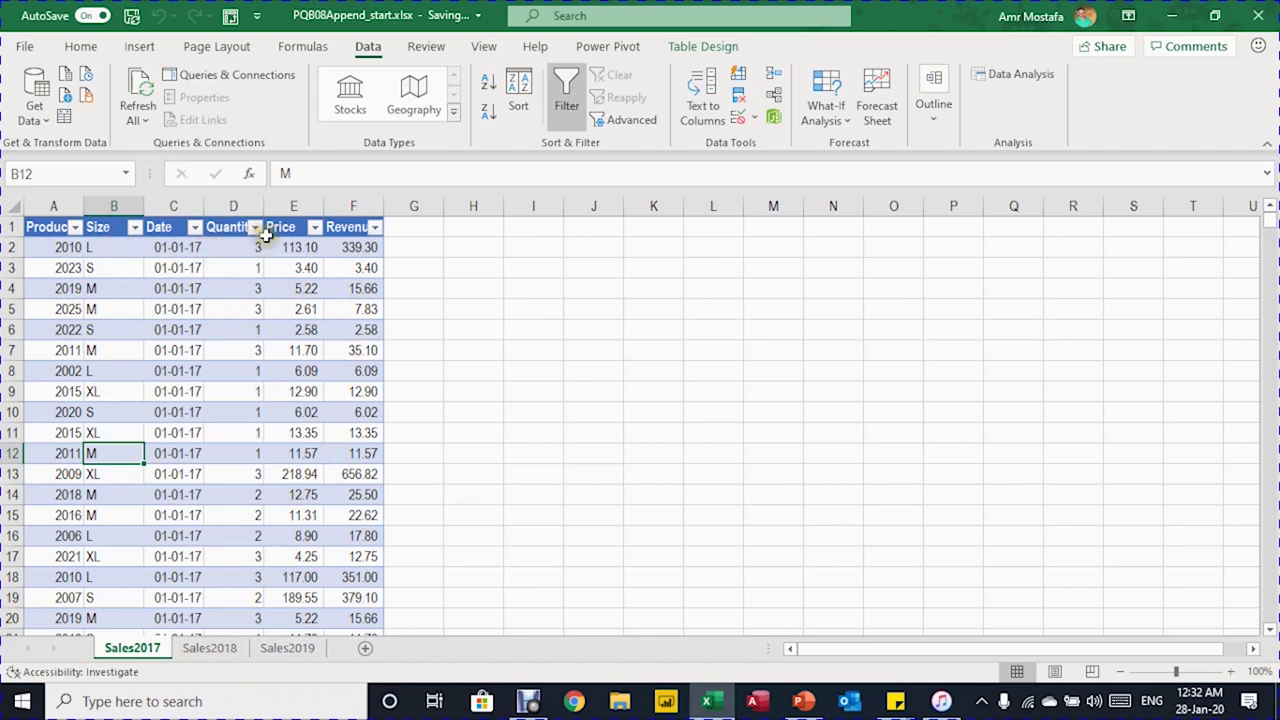
Step: Examine the column layouts of the Sales2018 and Sales2019 tables for differences from the 2017 sales data
click(211, 645)
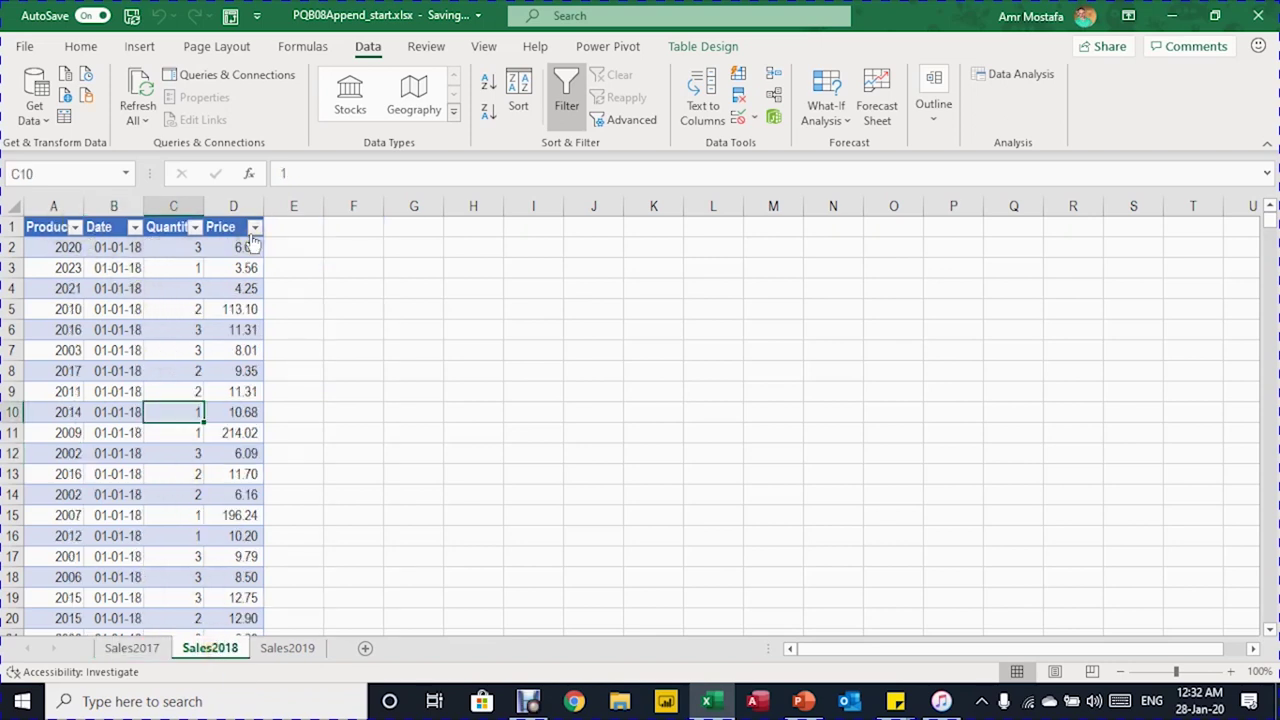
click(96, 249)
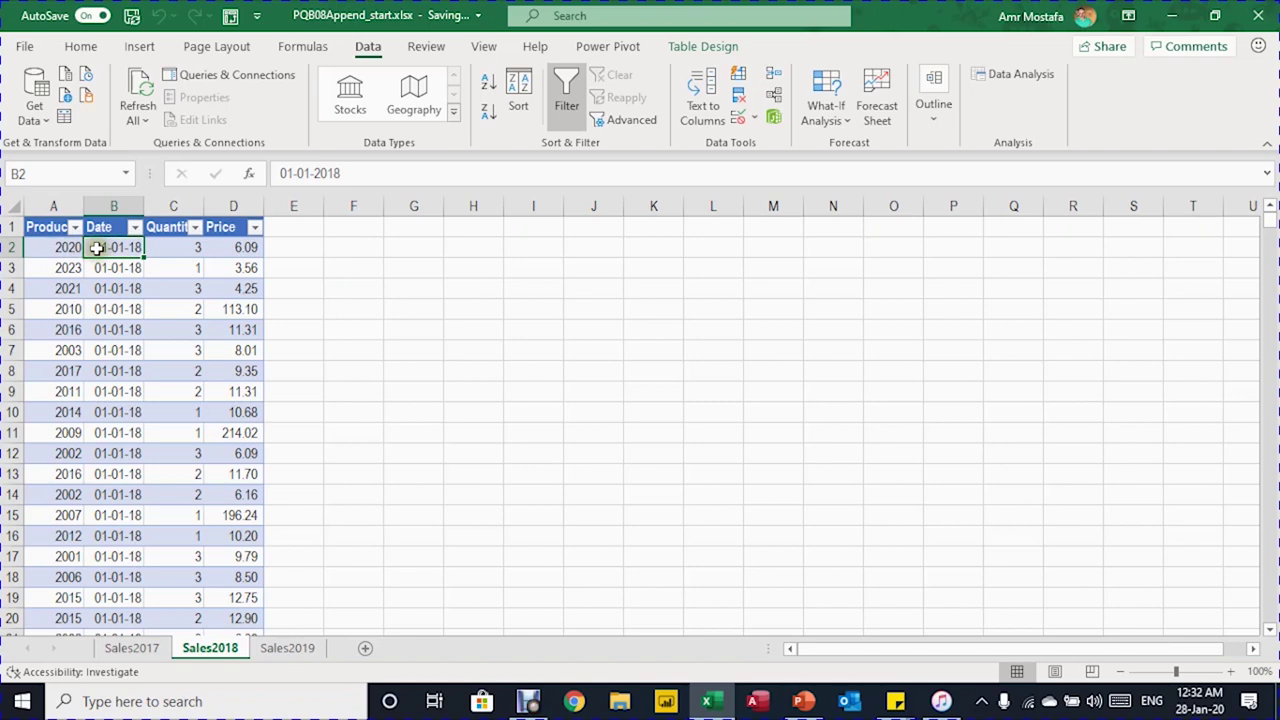
click(171, 252)
click(216, 254)
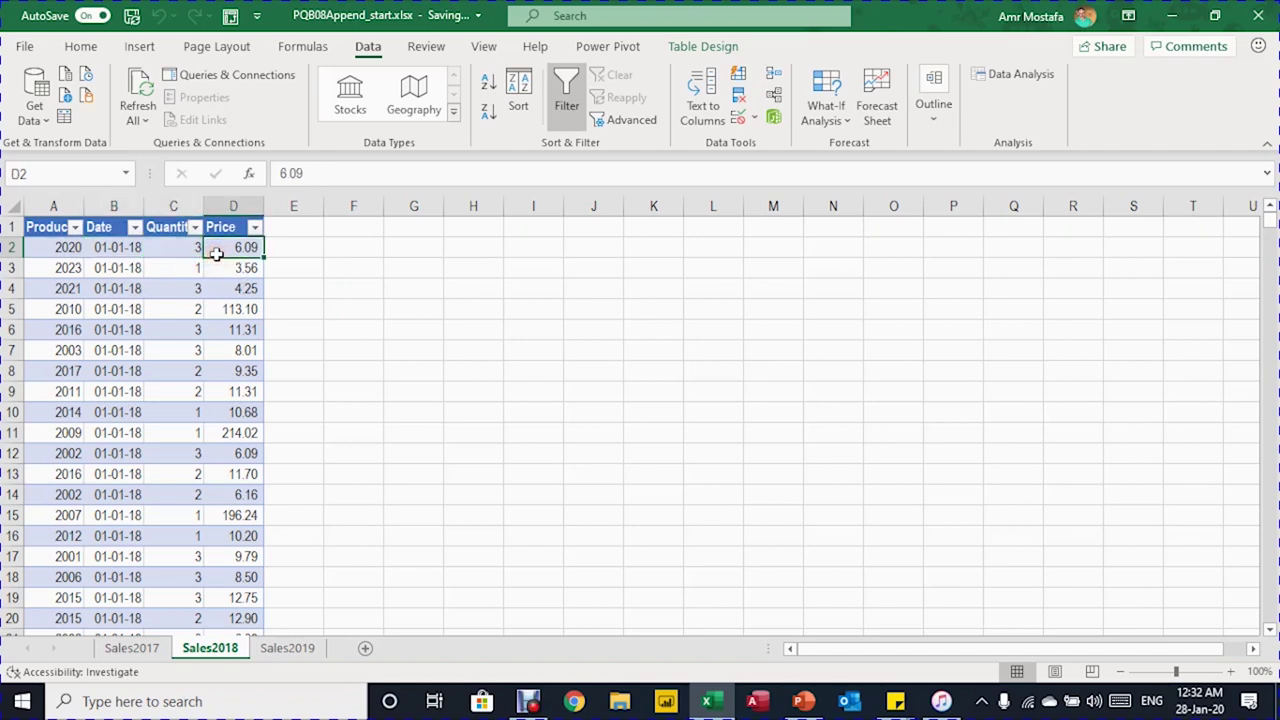
click(285, 648)
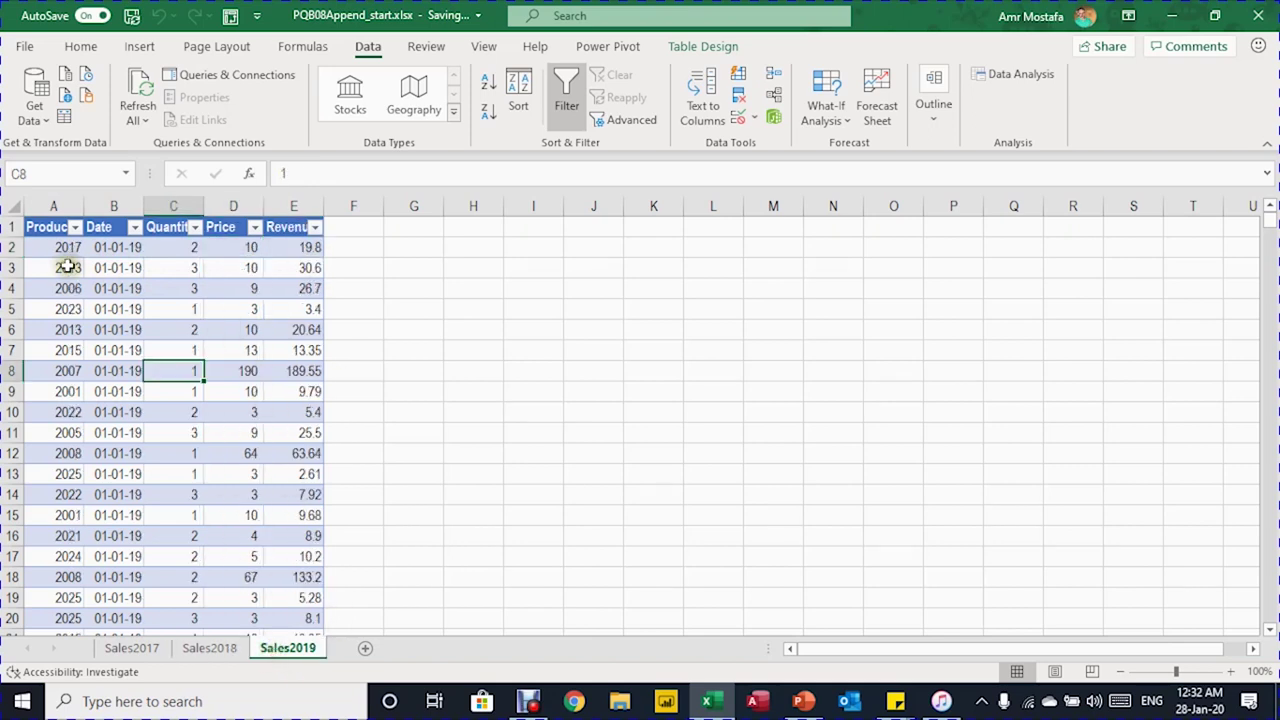
click(68, 267)
click(110, 268)
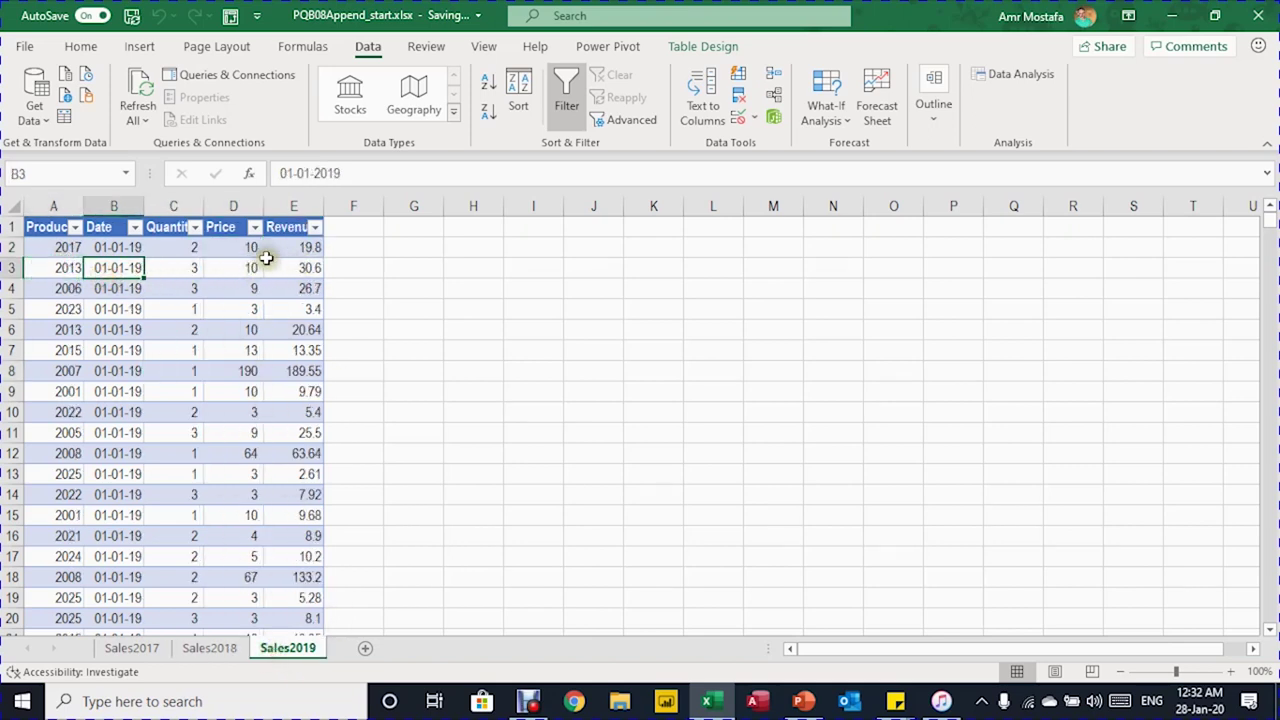
Step: Check the name assigned to the table on the Sales2017 sheet
click(132, 648)
click(180, 349)
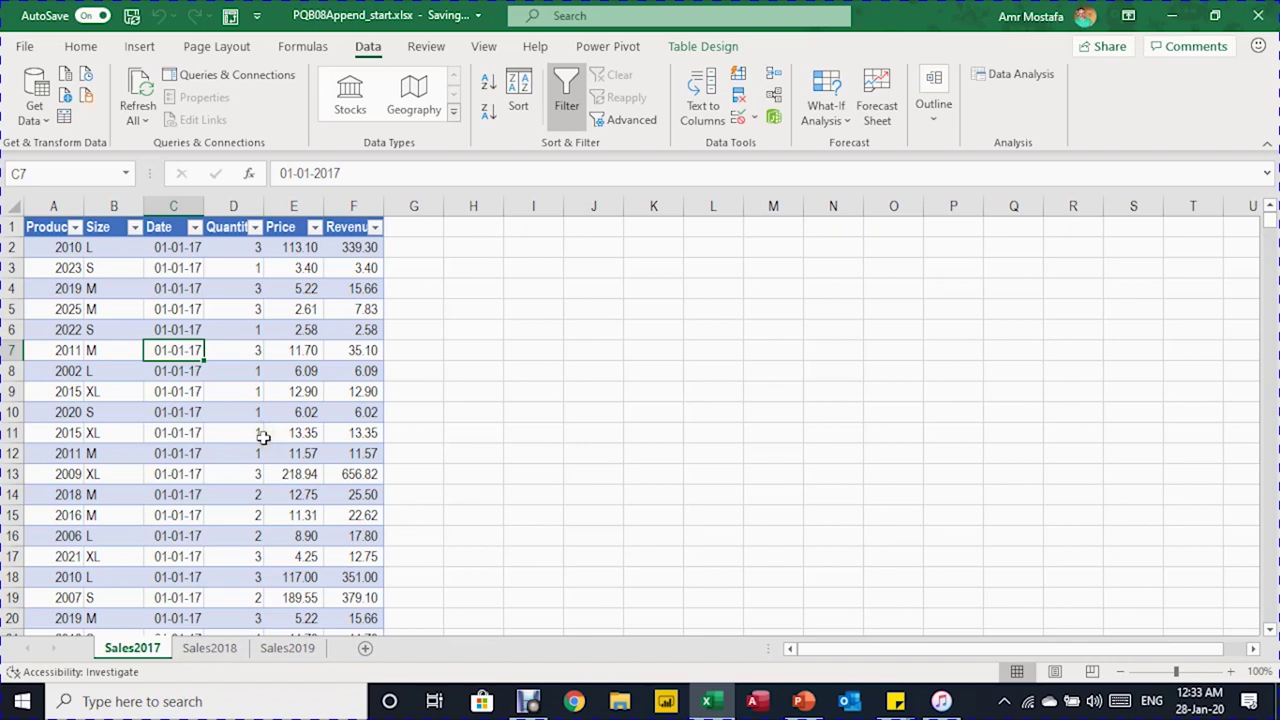
click(707, 47)
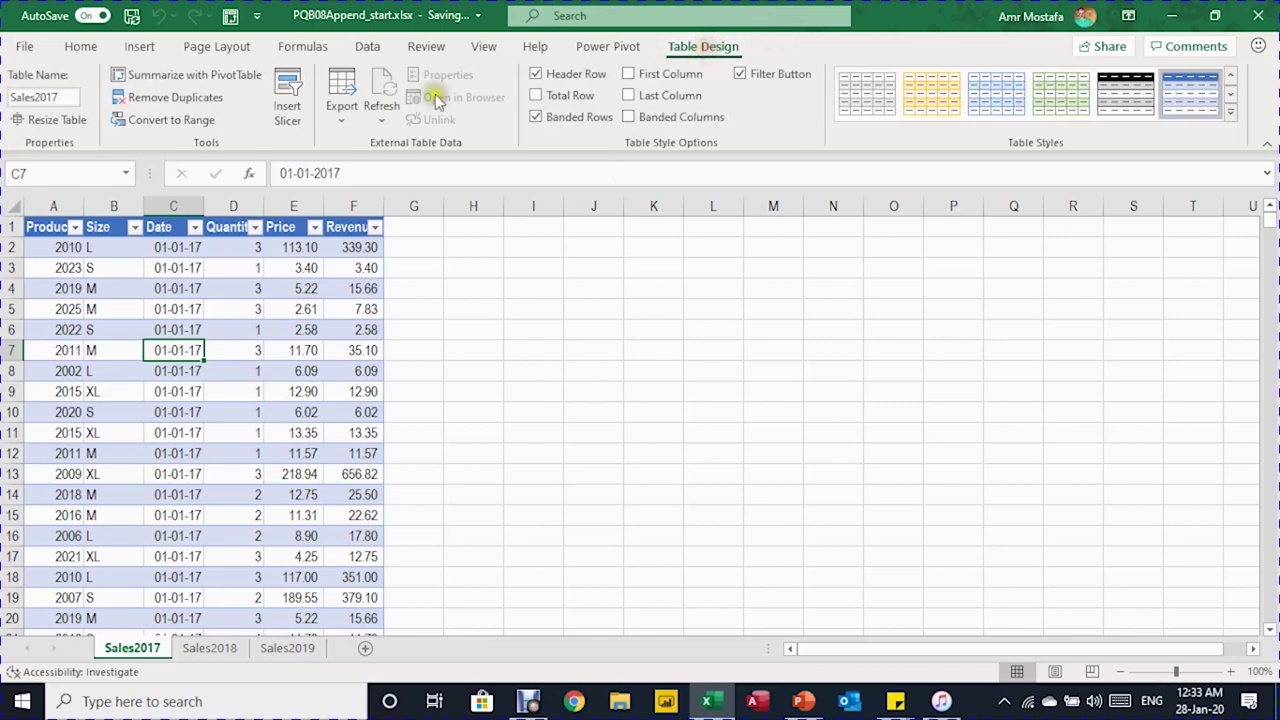
click(33, 94)
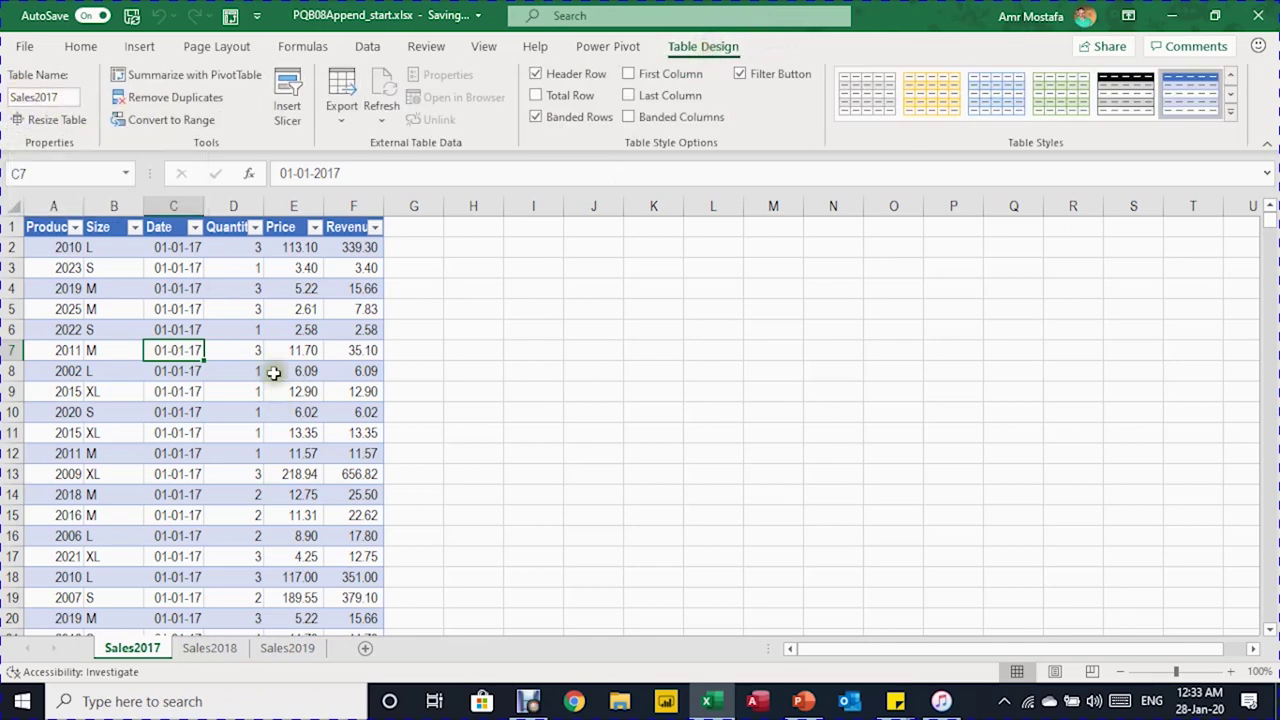
Step: Bring the Sales2017 table into Power Query and set its Date column type to Date, replacing the current conversion
click(366, 48)
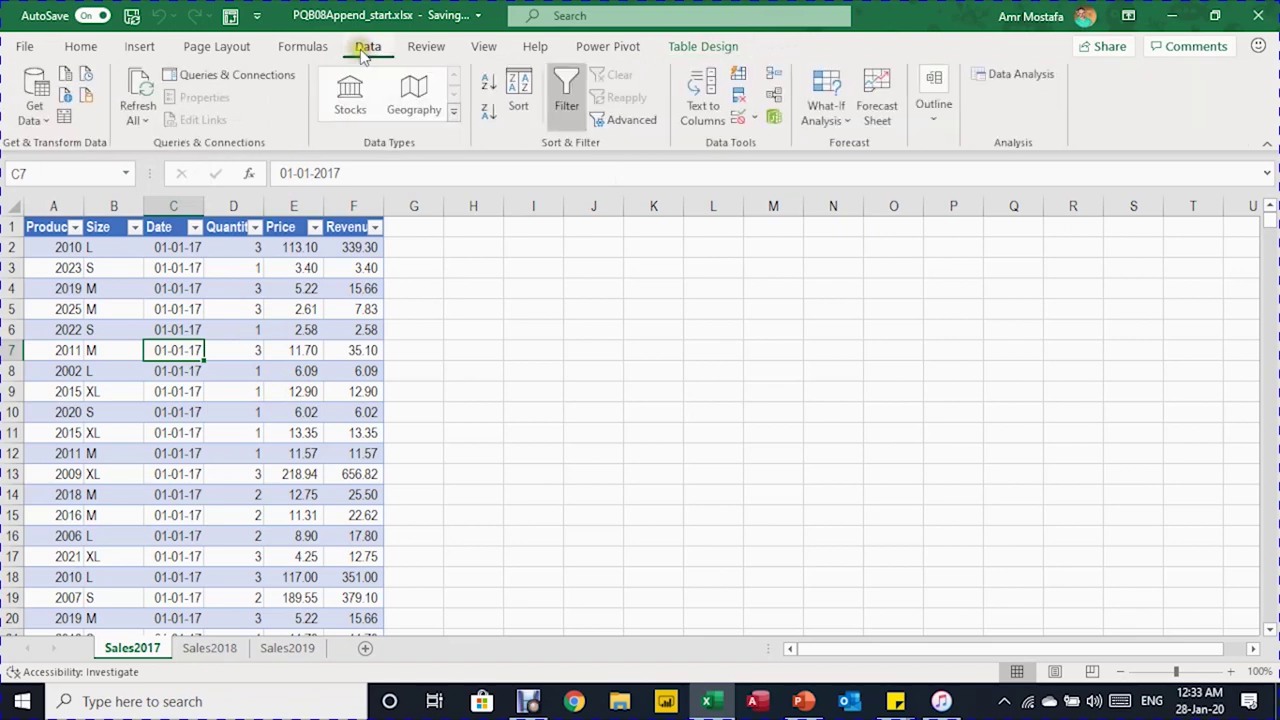
click(66, 118)
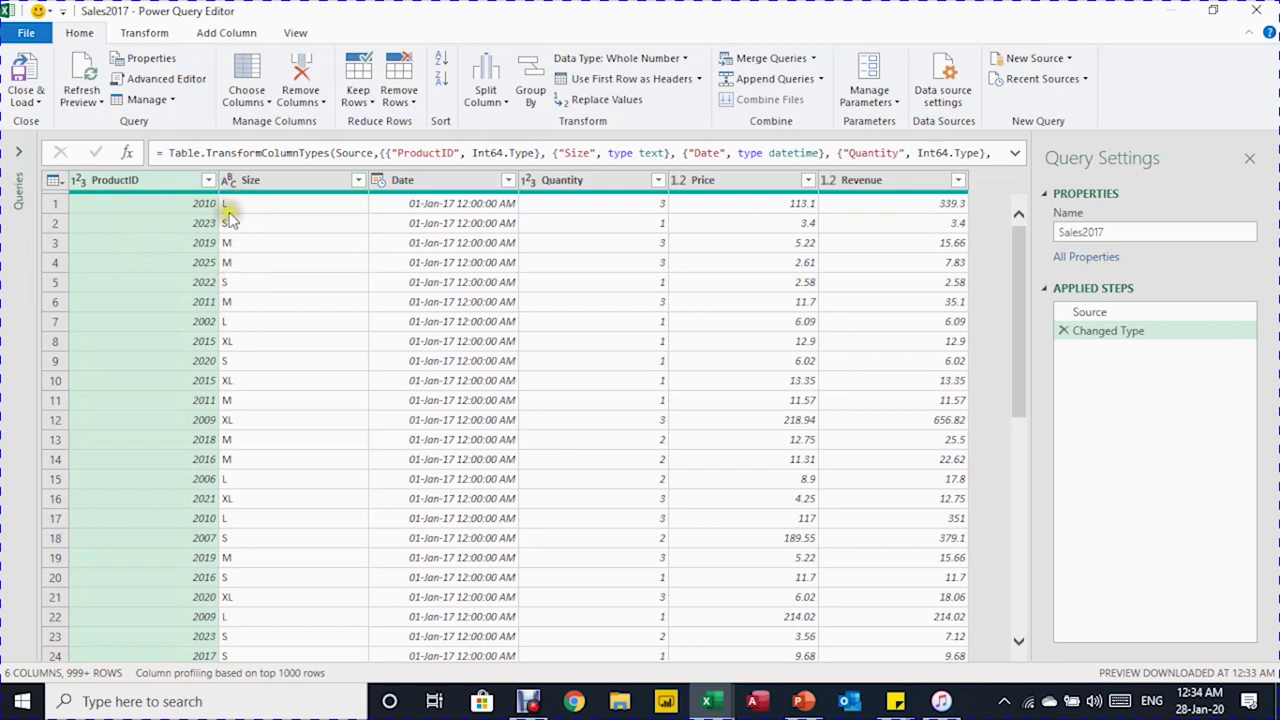
click(378, 190)
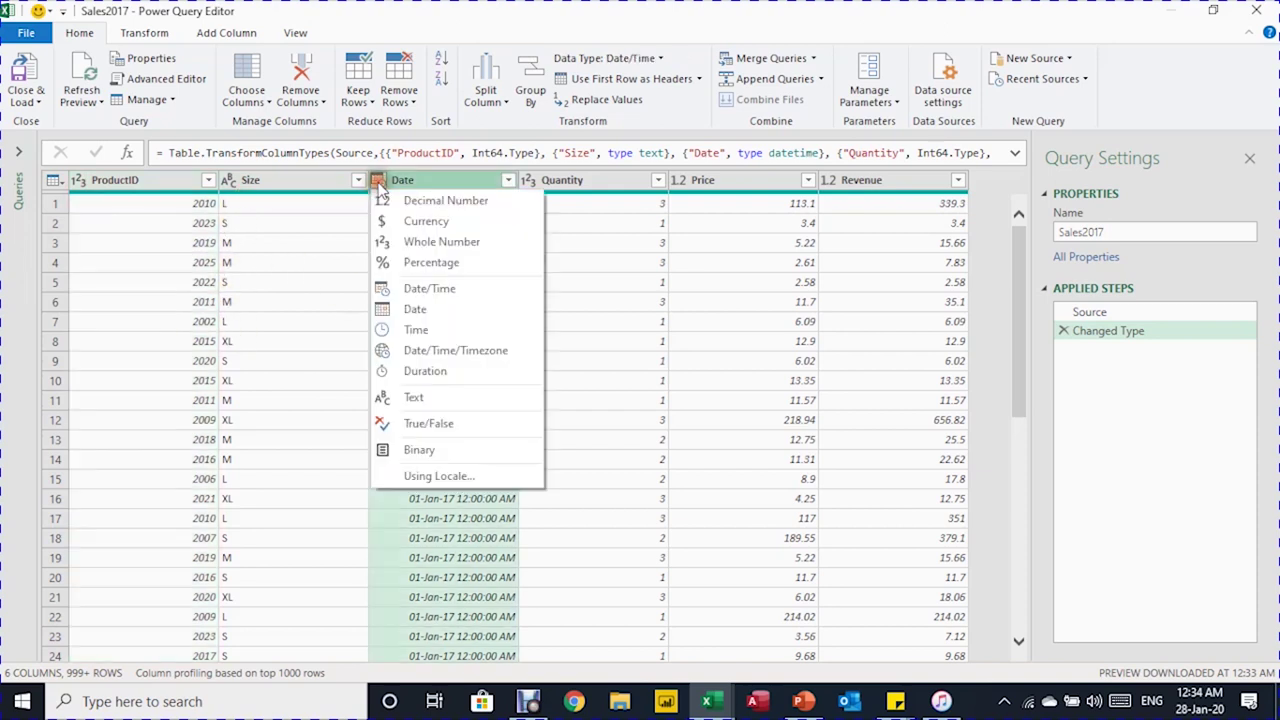
click(424, 312)
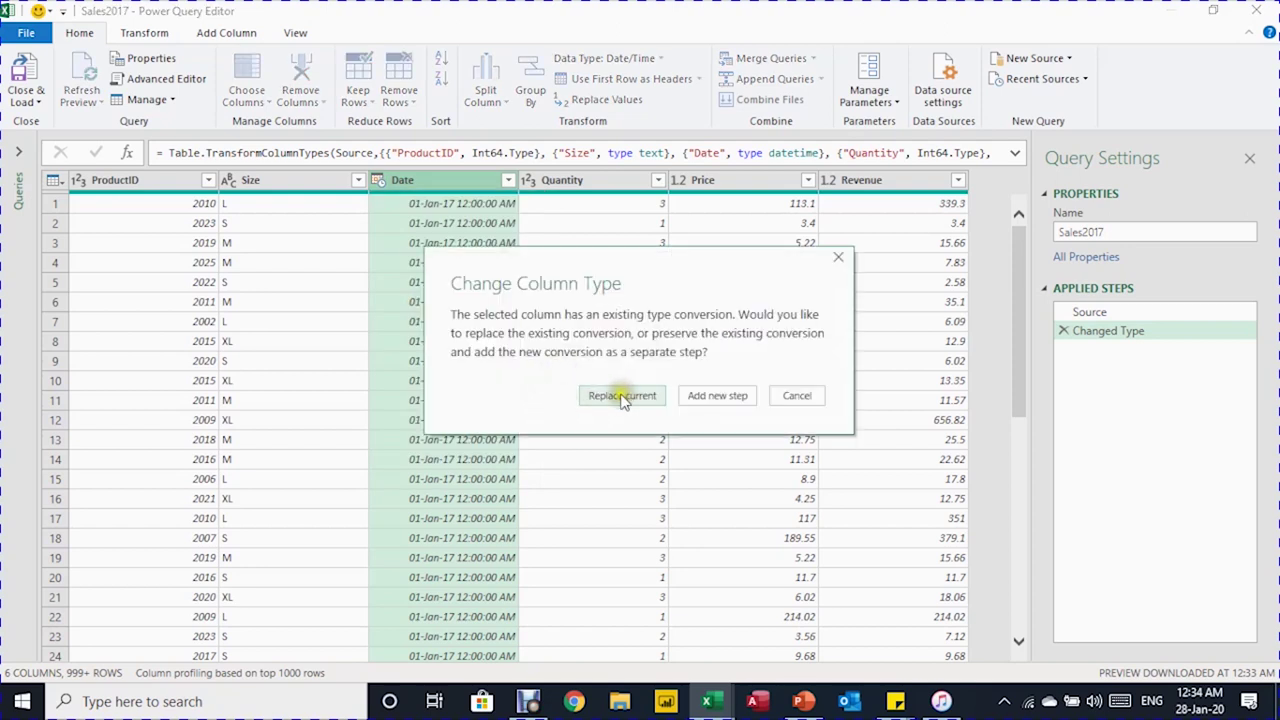
click(622, 396)
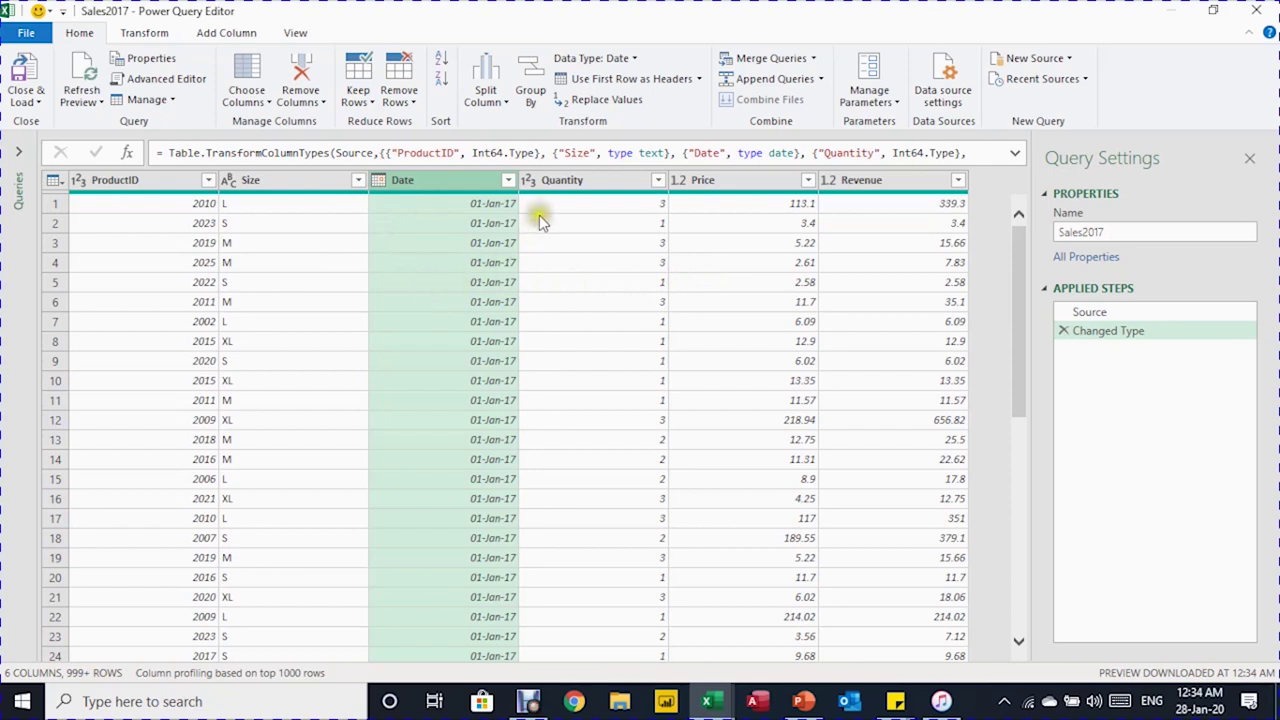
Step: Close the editor and load the Sales2017 query as Only Create Connection
mouse_move(543, 198)
click(30, 103)
click(68, 145)
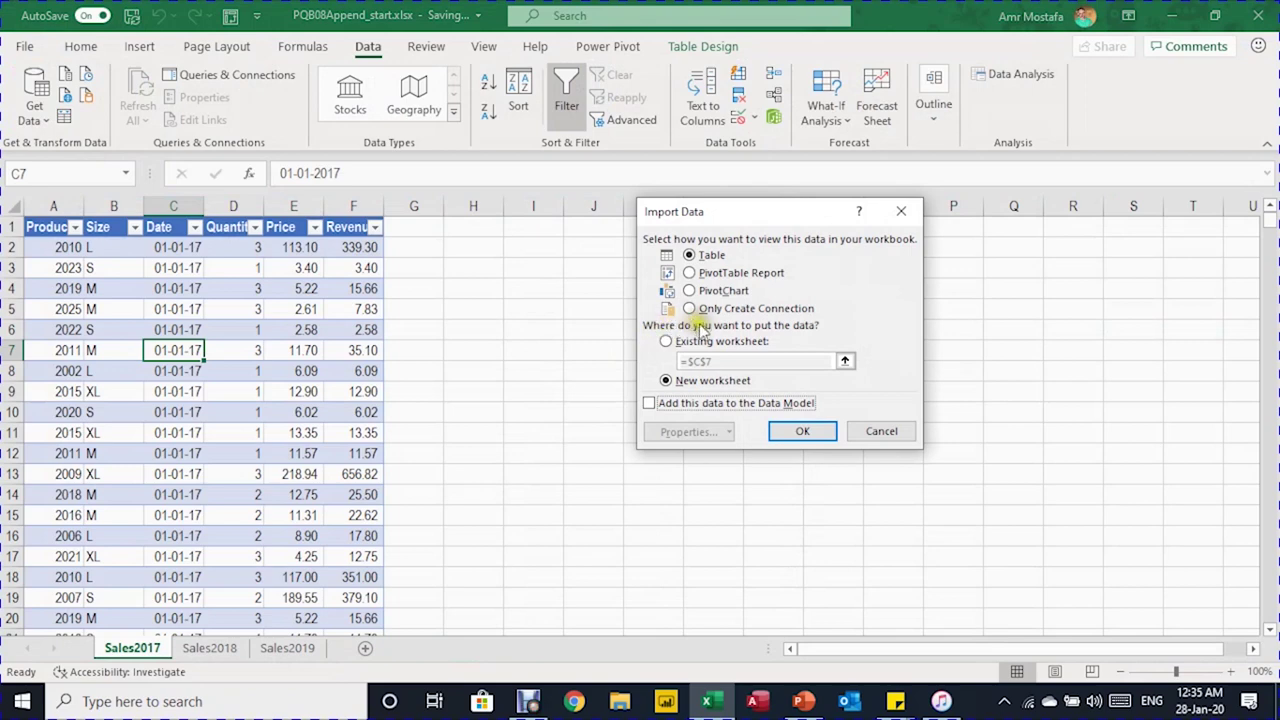
click(695, 314)
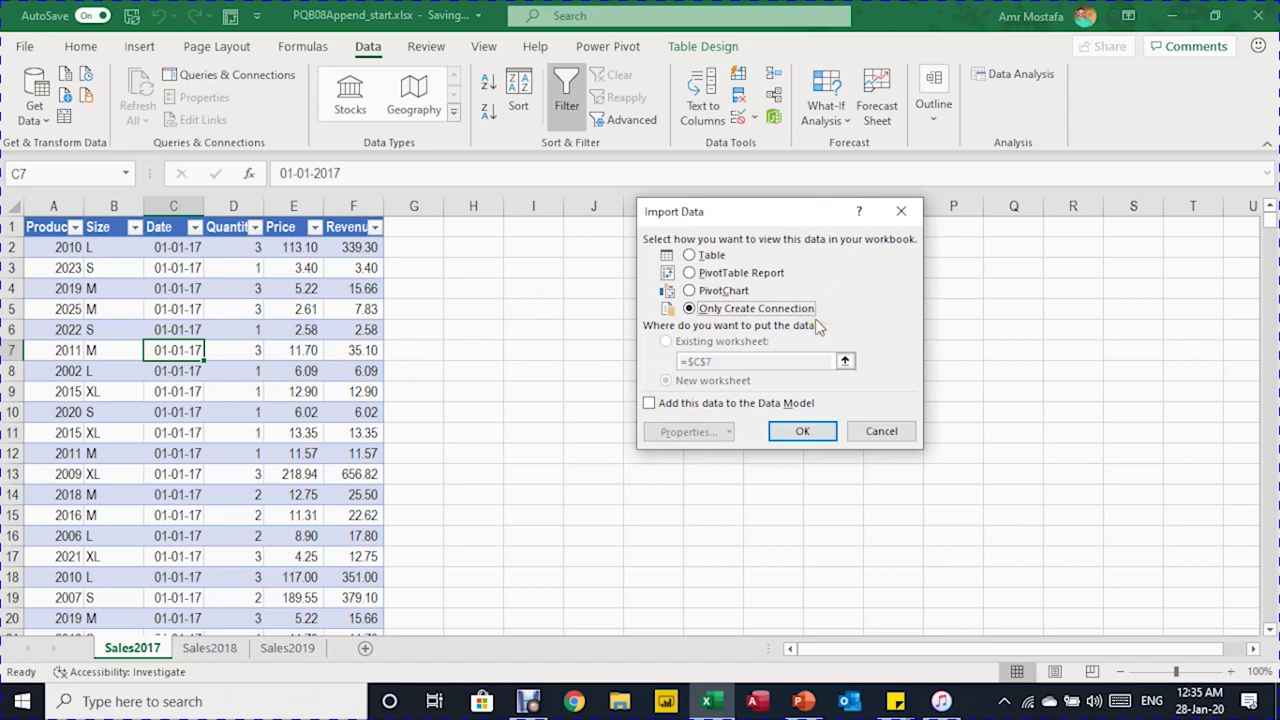
click(802, 431)
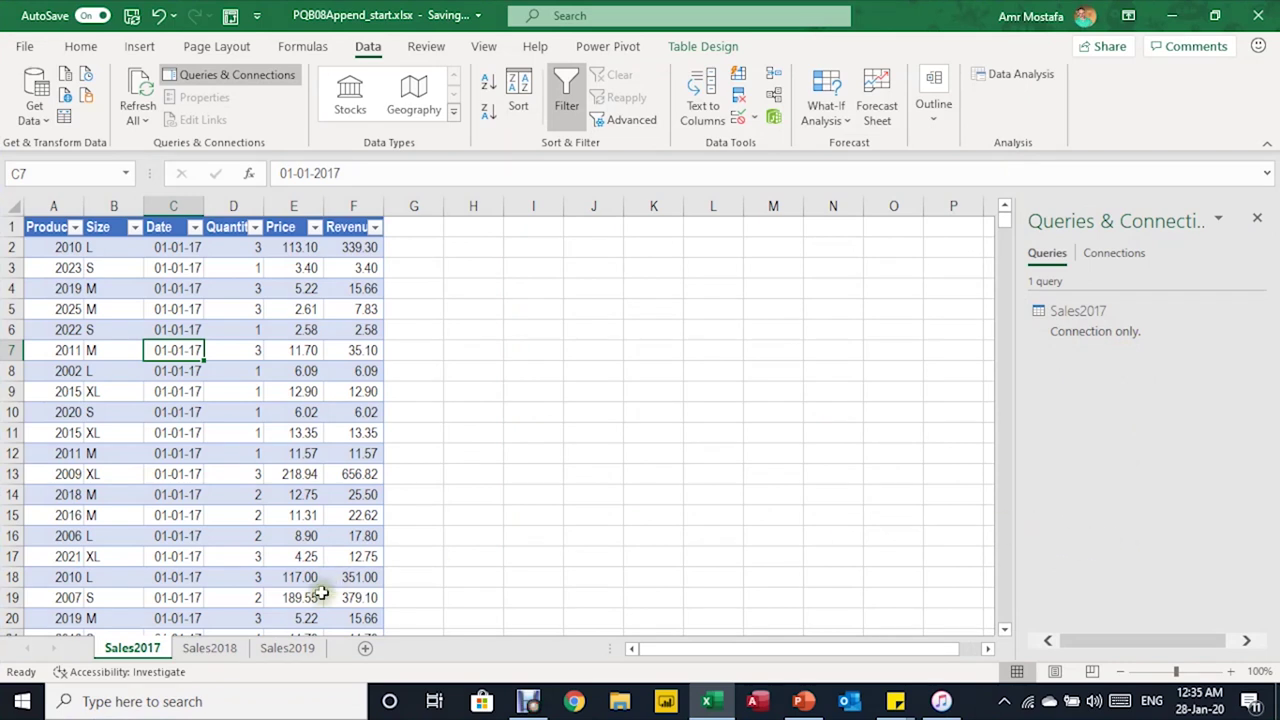
Step: Bring the Sales2018 table into Power Query and set its Date column type to Date, replacing the current conversion
click(204, 650)
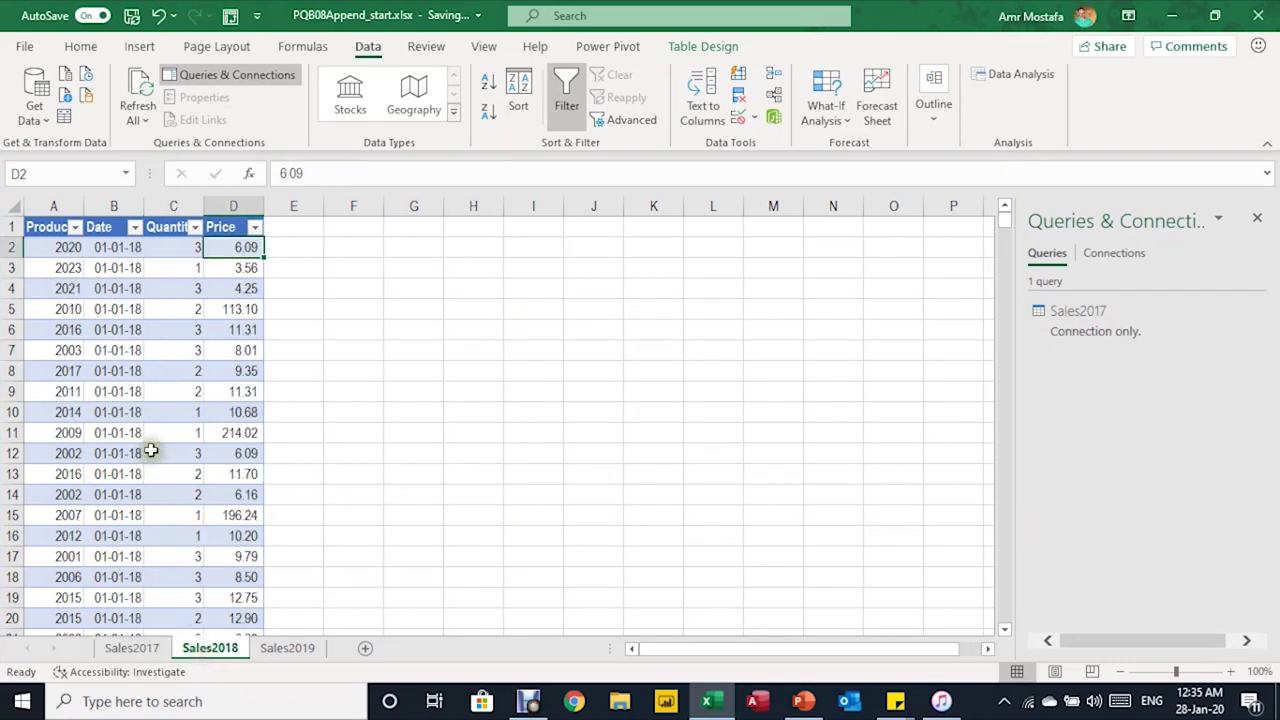
click(150, 452)
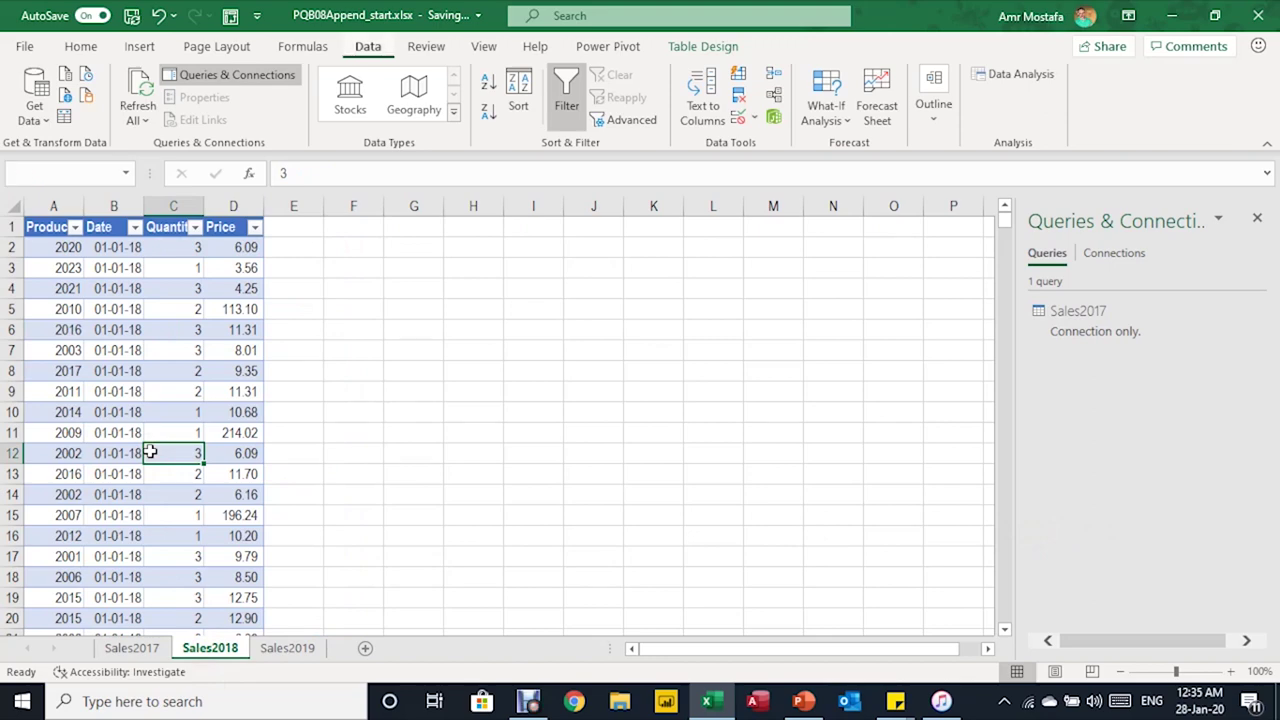
key(alt+a)
key(p)
key(t)
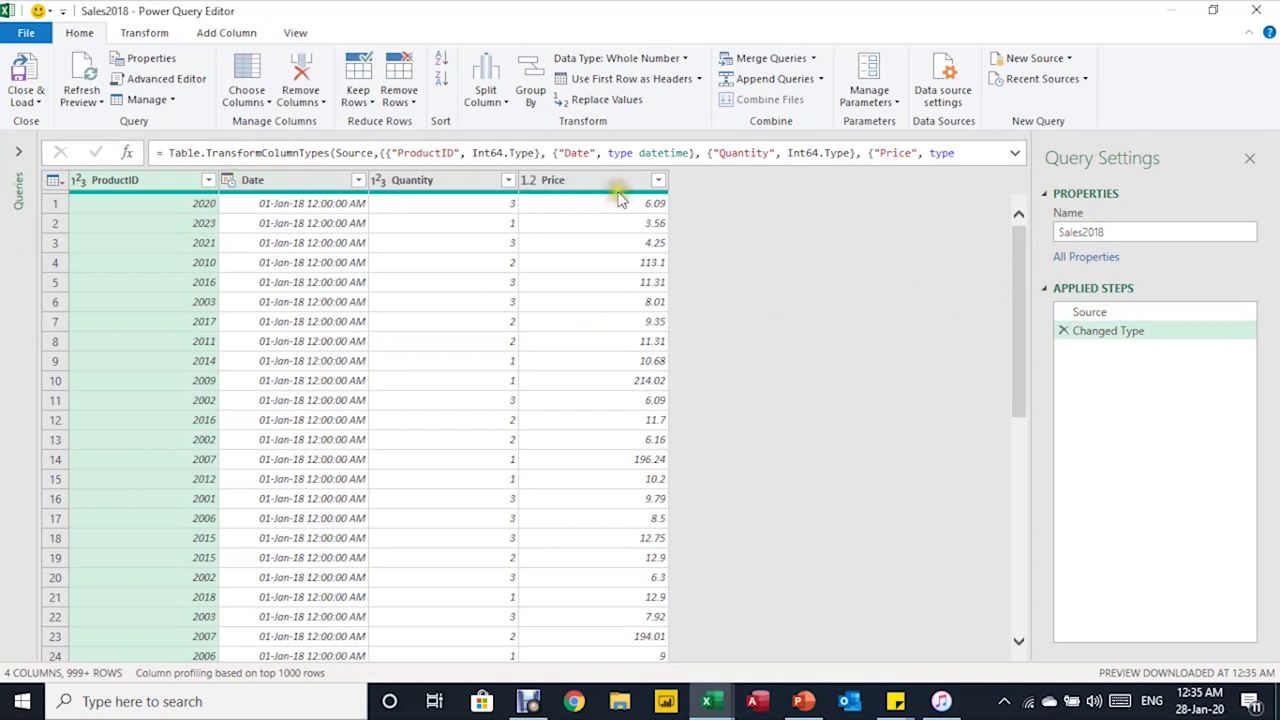
click(228, 180)
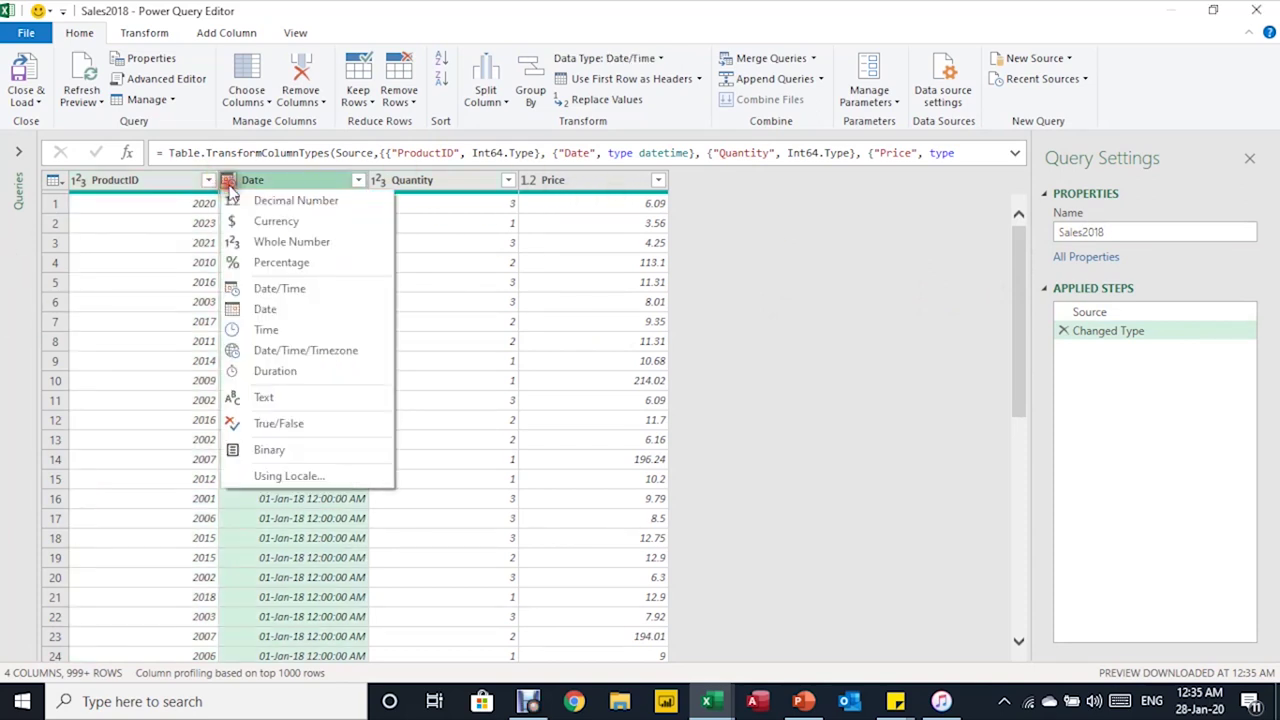
click(284, 317)
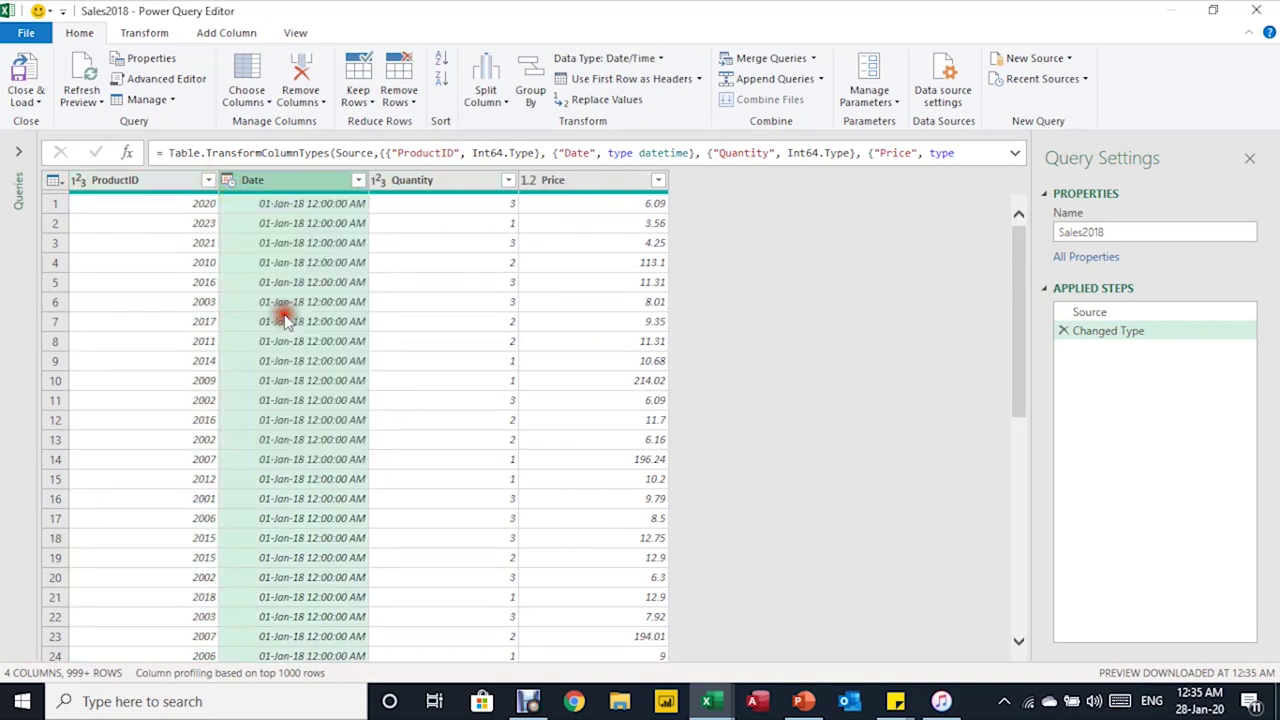
click(600, 397)
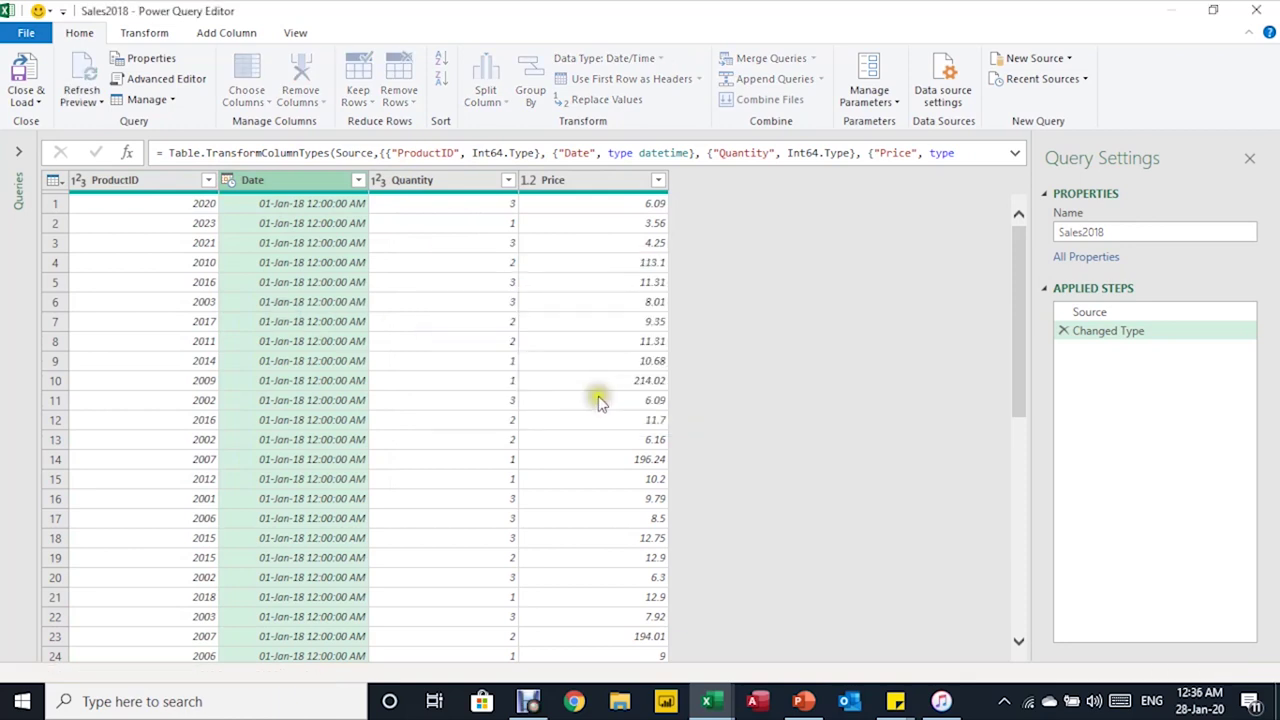
Step: Close the editor and load the Sales2018 query as Only Create Connection
click(26, 102)
click(60, 122)
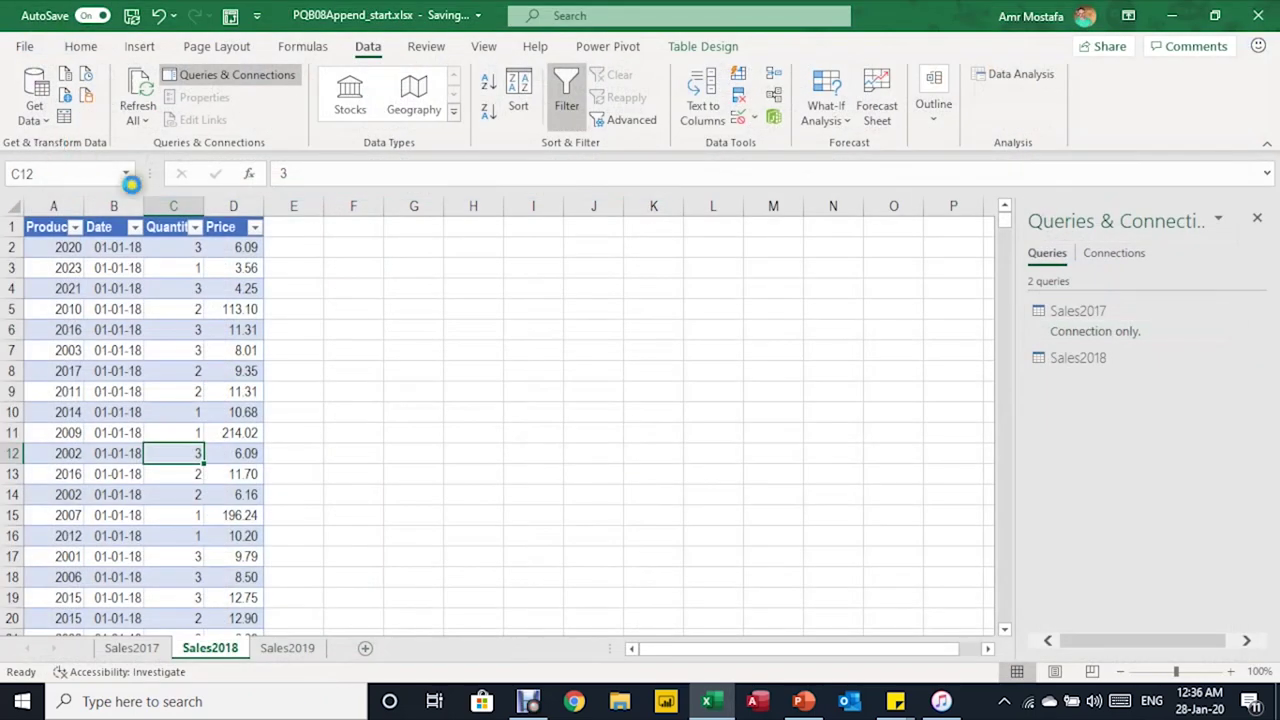
click(690, 308)
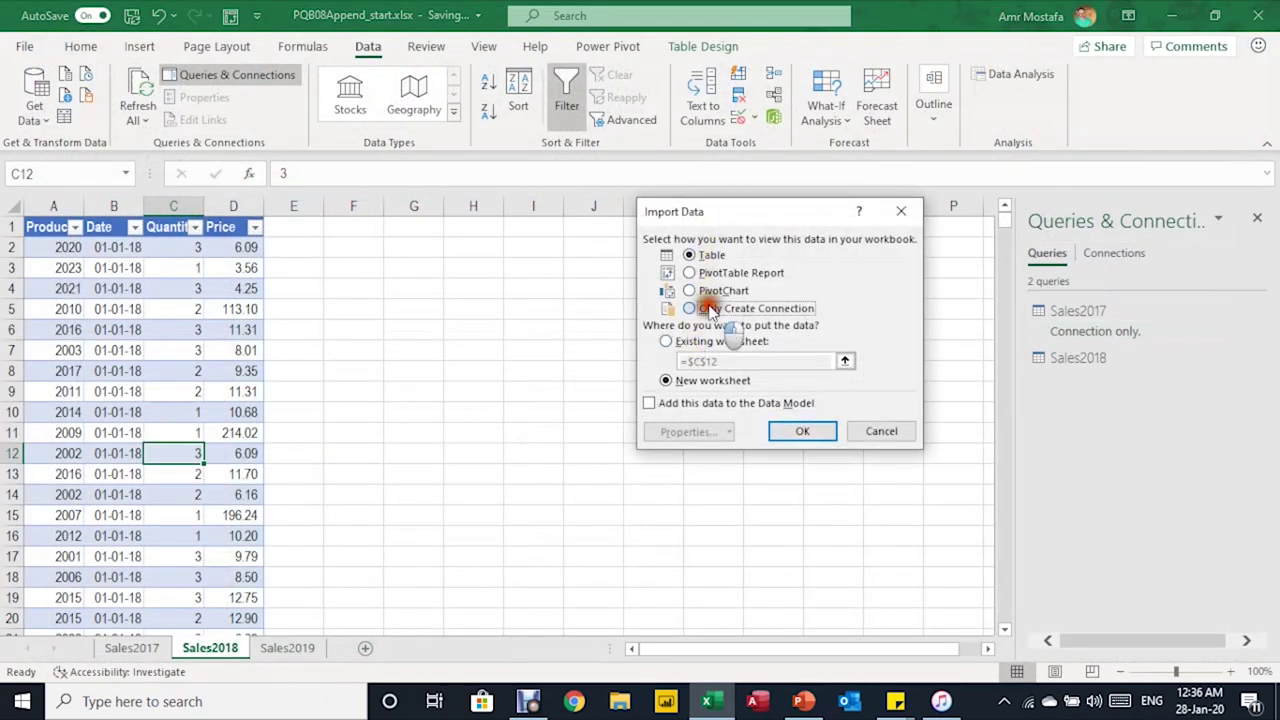
click(802, 431)
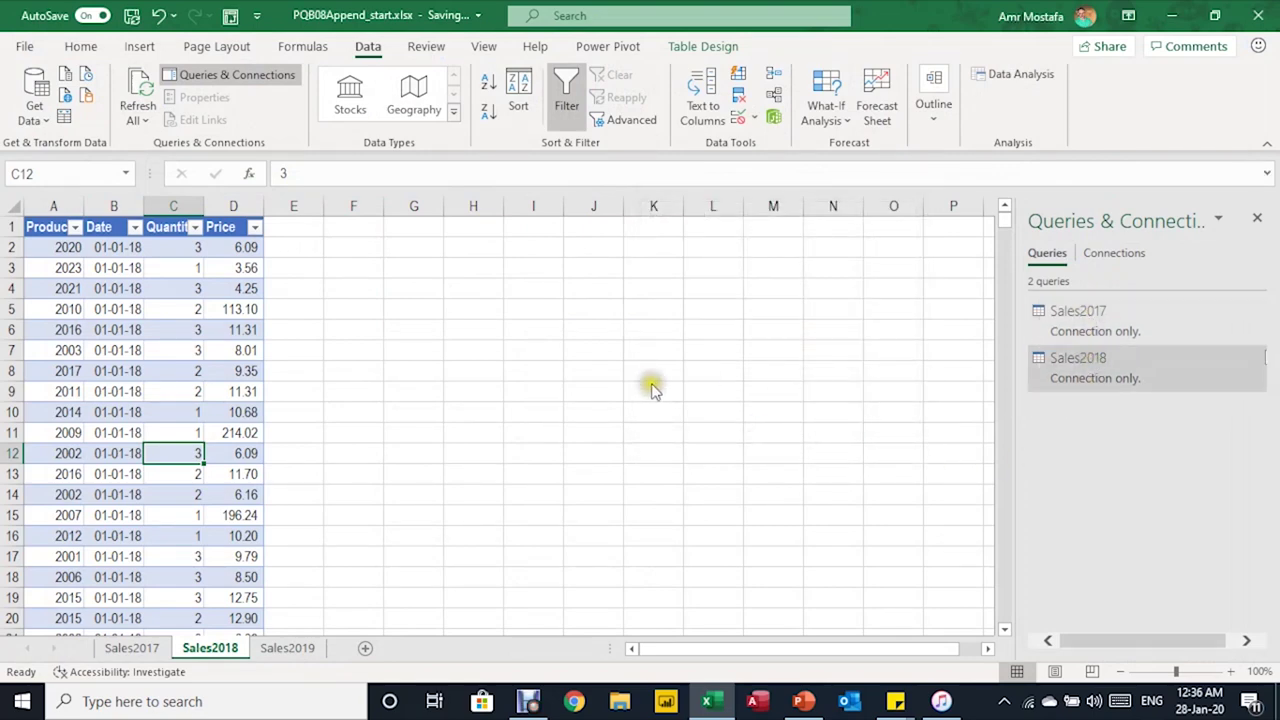
Step: Bring the Sales2019 table into Power Query and set its Date column type to Date, replacing the current conversion
click(275, 650)
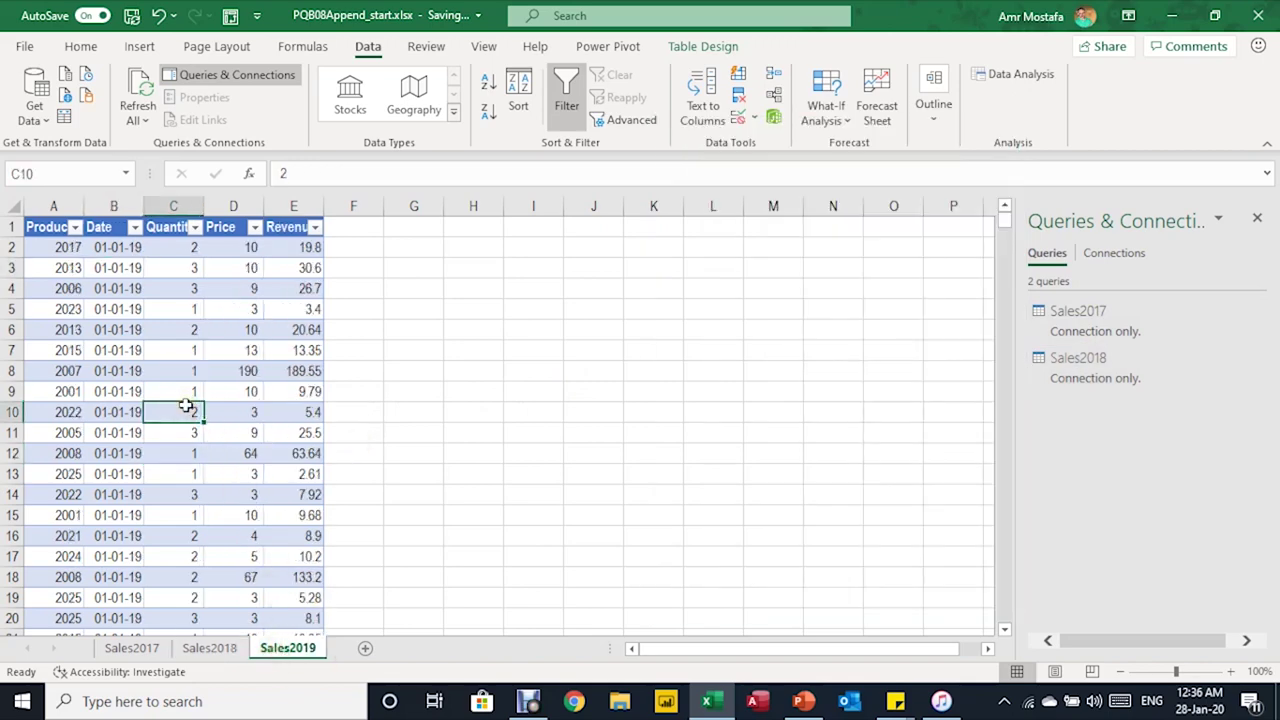
key(alt)
key(a)
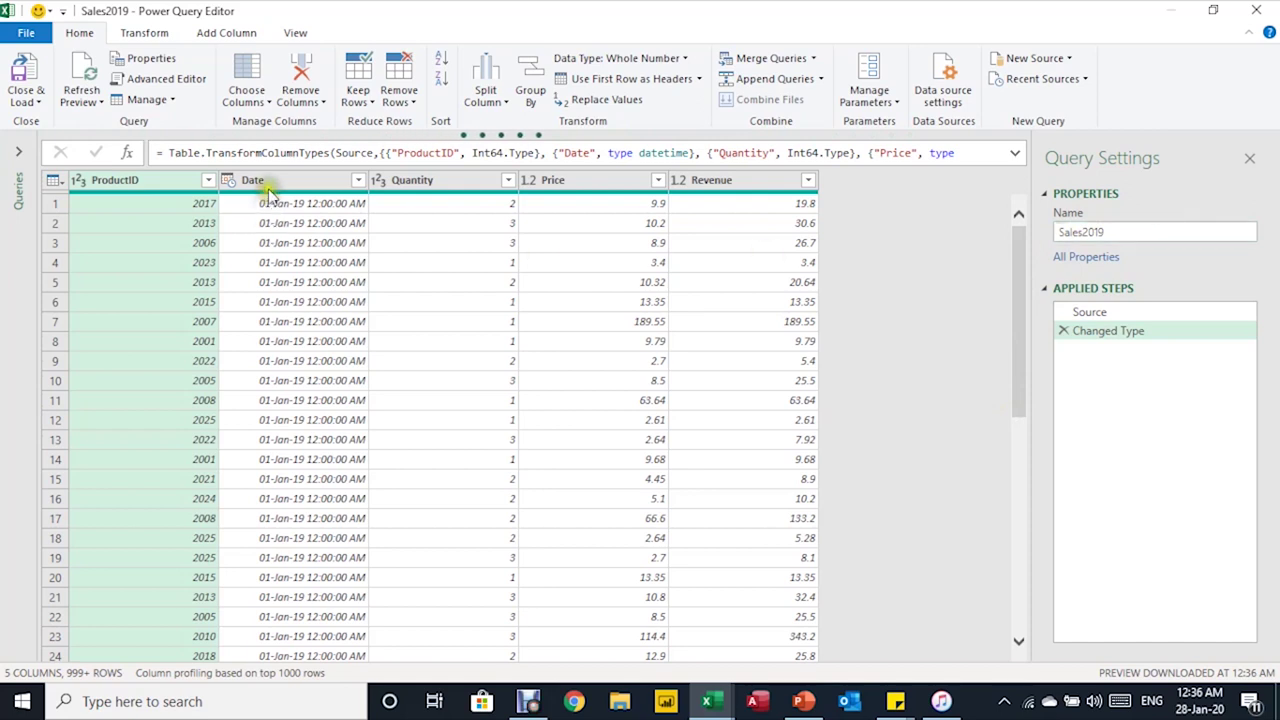
click(228, 180)
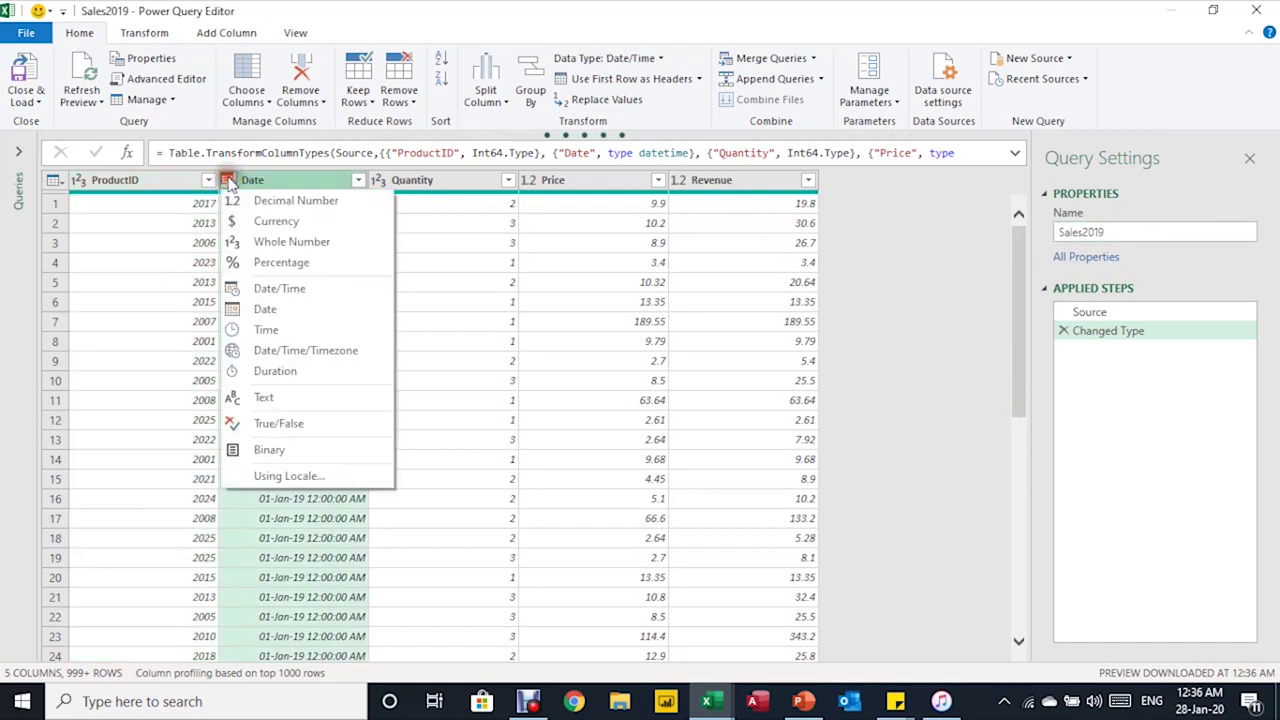
click(275, 310)
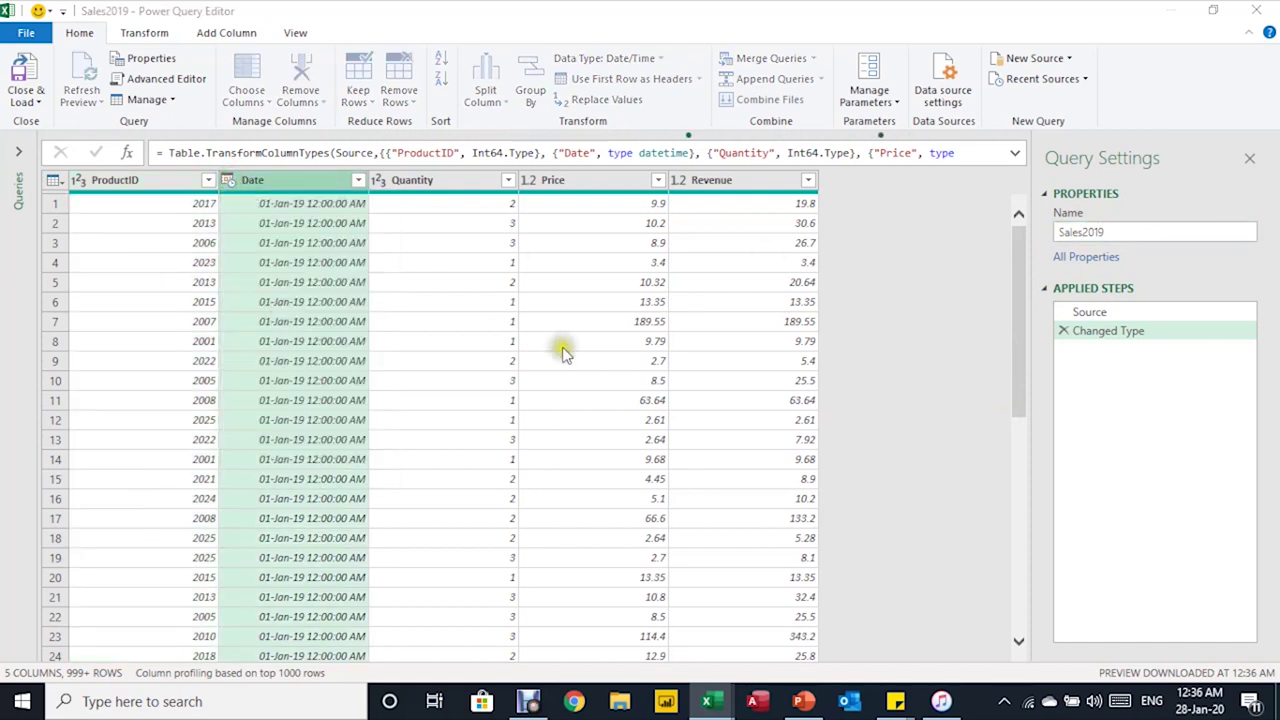
click(609, 394)
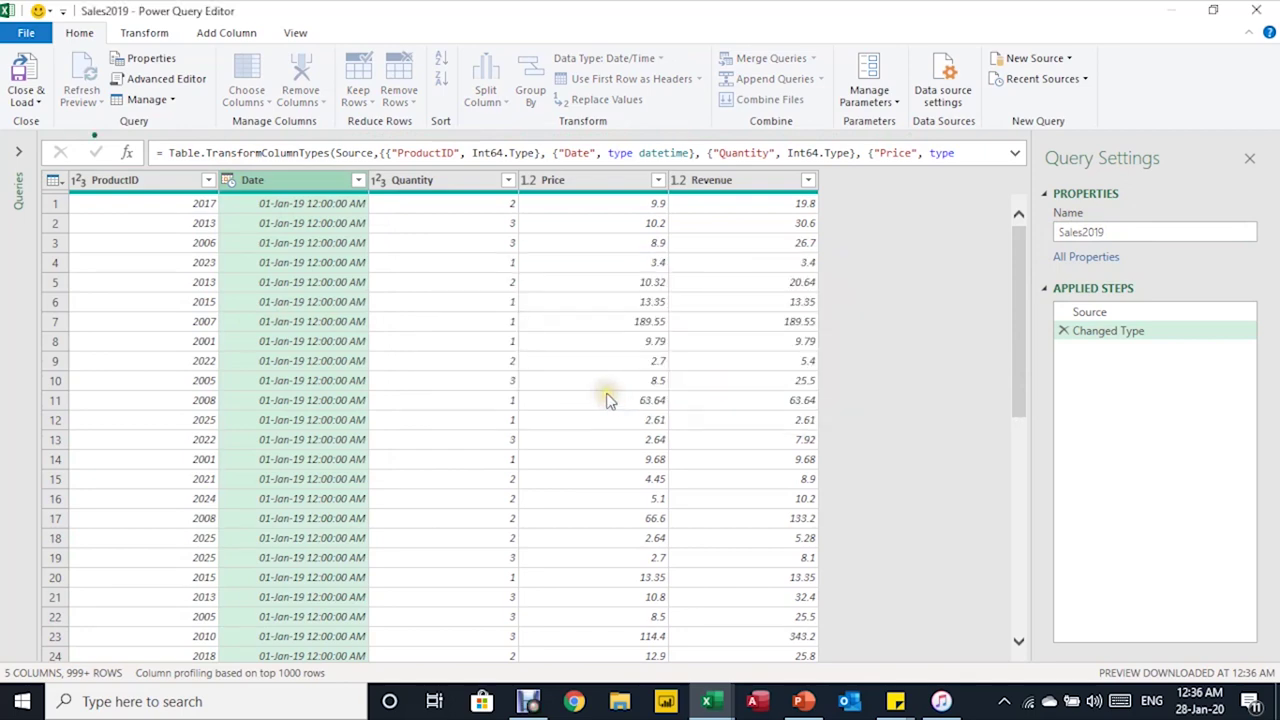
Step: Close the editor and load the Sales2019 query as Only Create Connection
click(27, 104)
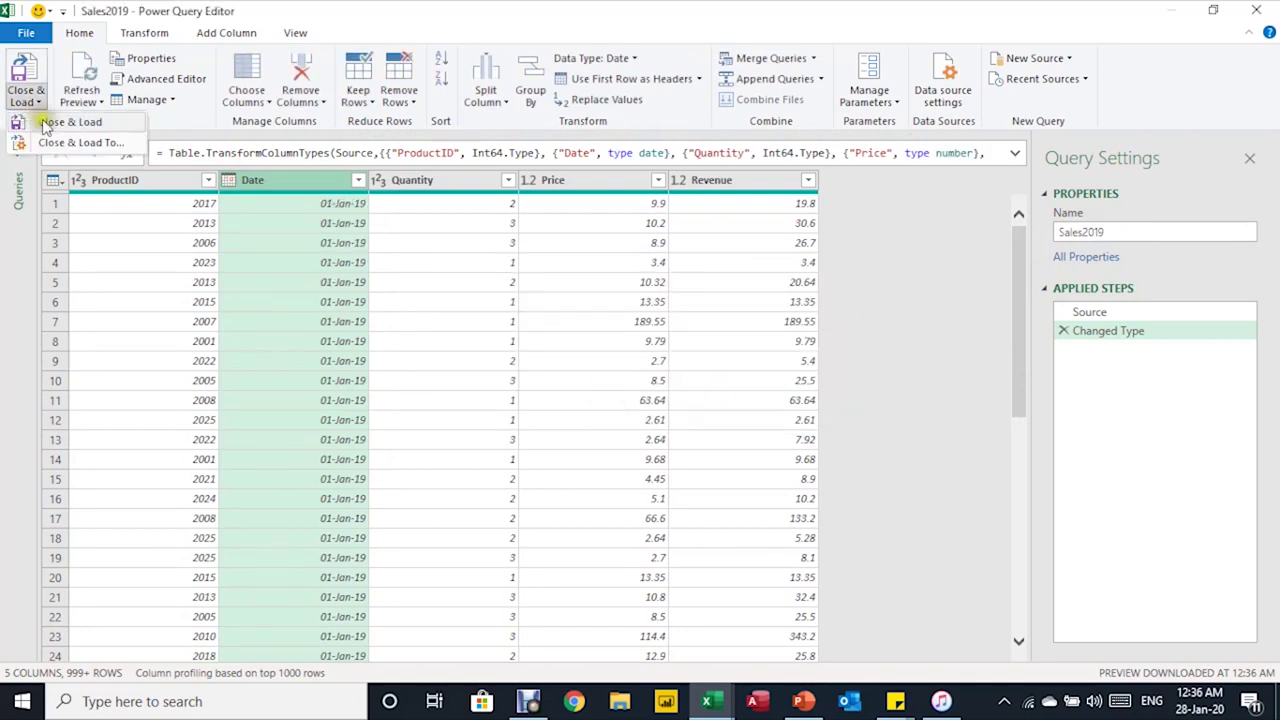
click(60, 122)
click(674, 310)
click(807, 432)
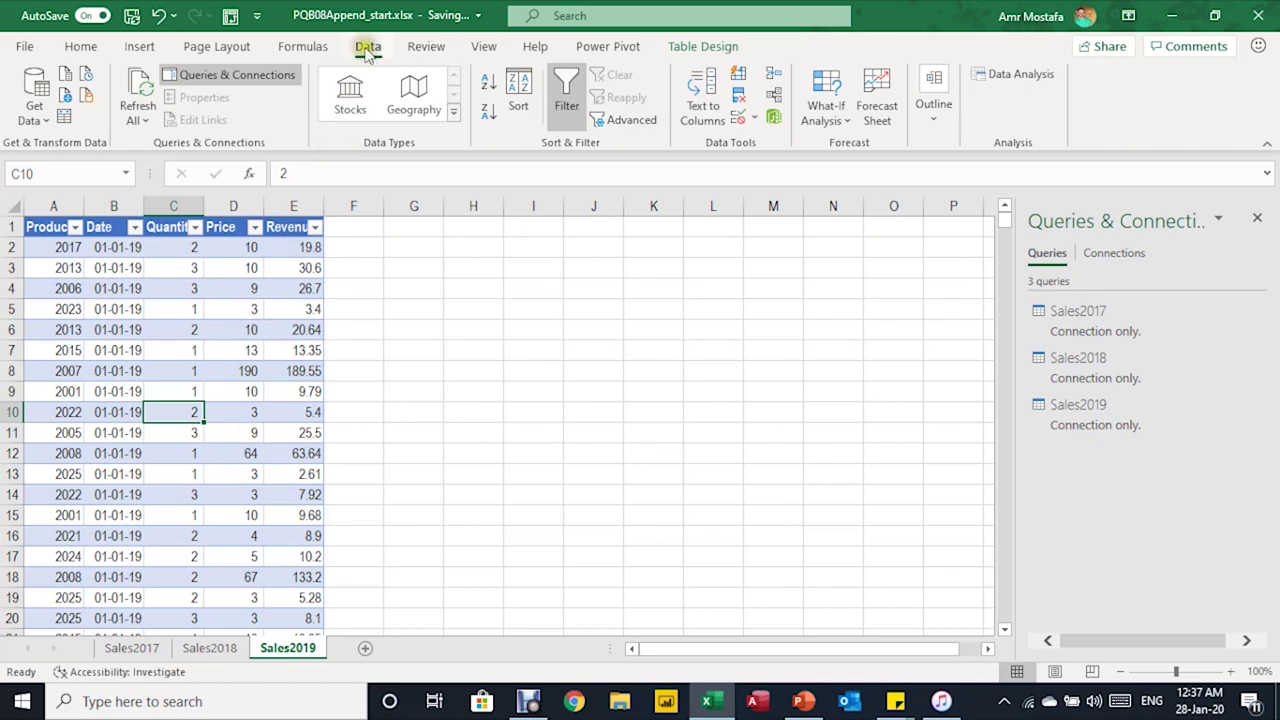
Step: Append the Sales2017, Sales2018 and Sales2019 queries into one new query using the three-or-more-tables option
click(36, 118)
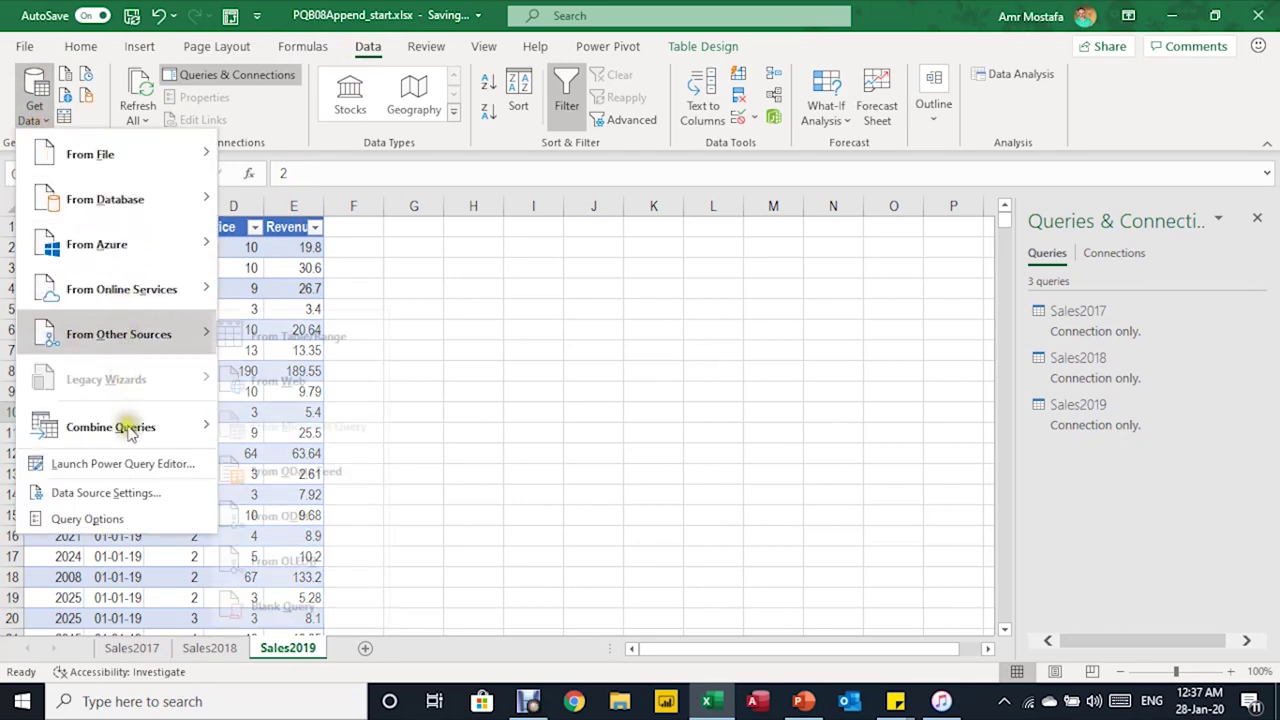
mouse_move(141, 431)
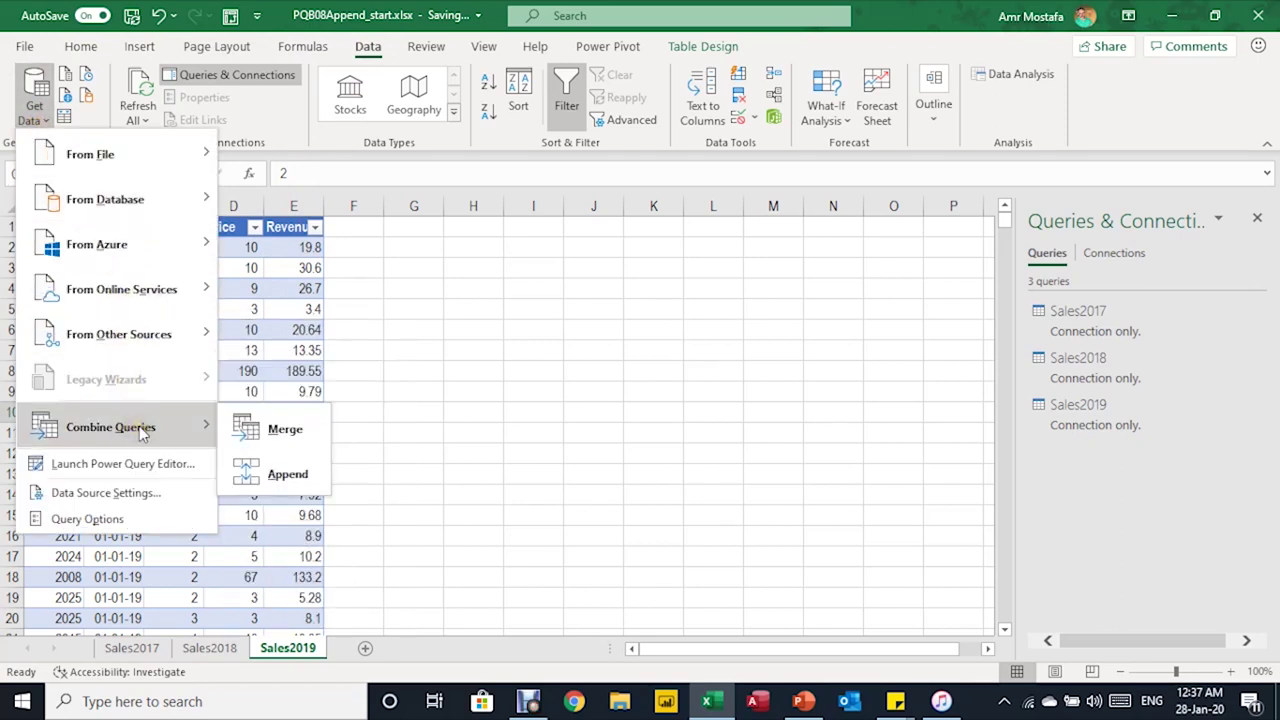
click(259, 480)
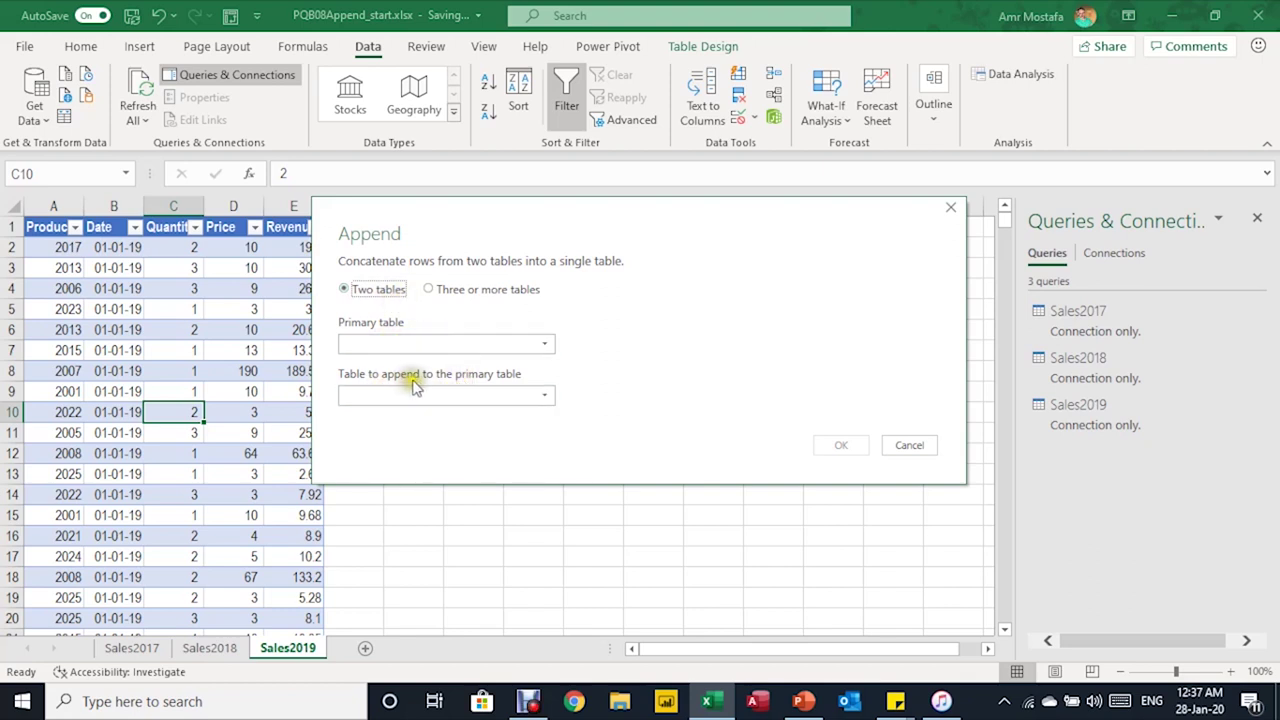
click(429, 290)
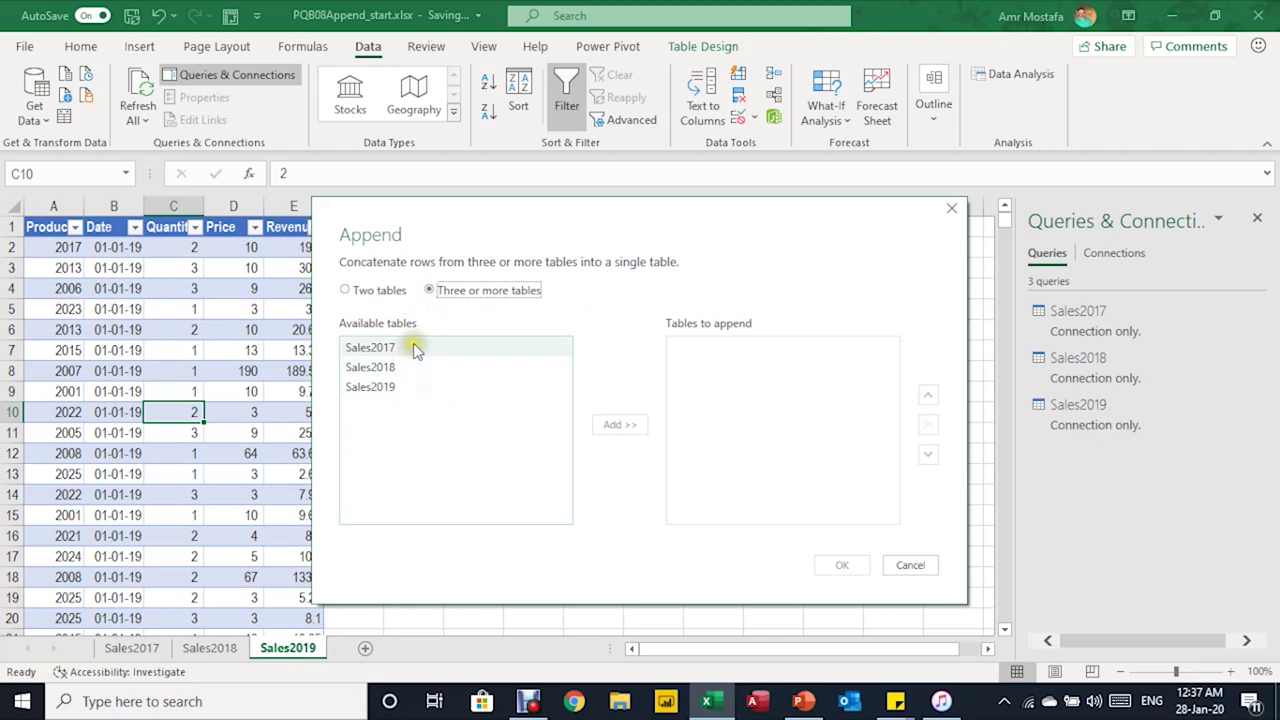
drag(417, 366, 380, 346)
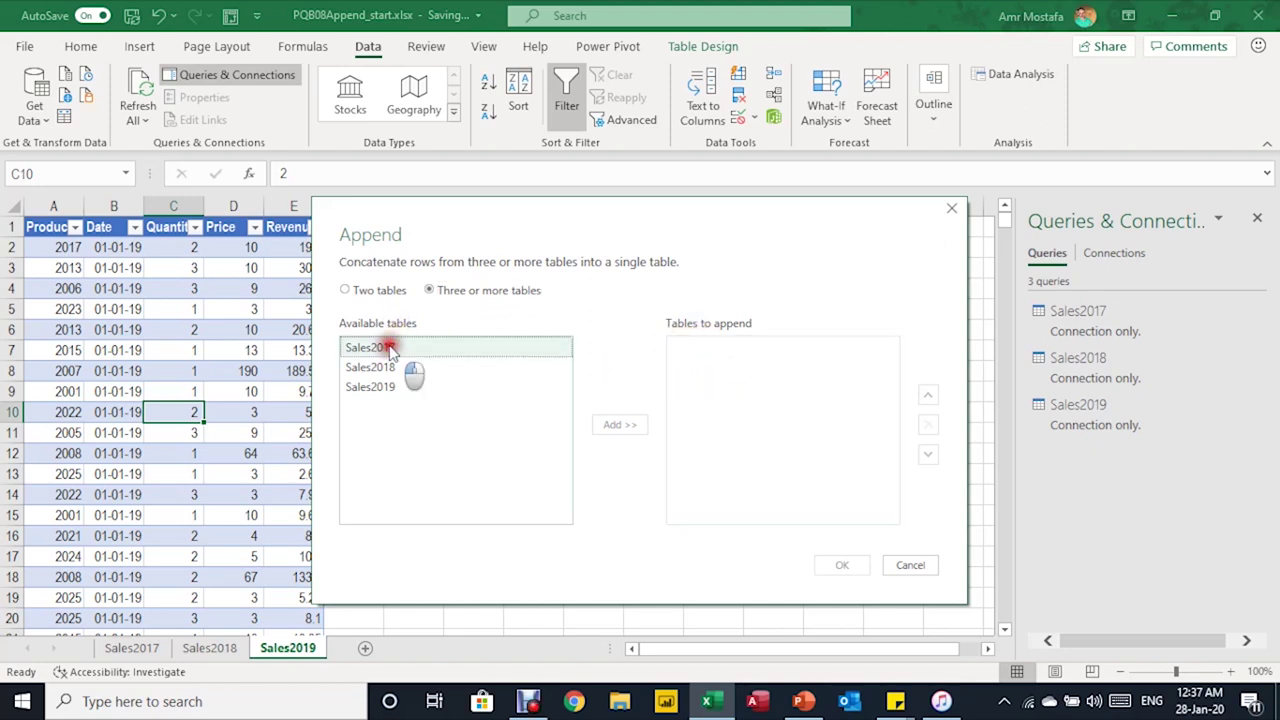
click(388, 348)
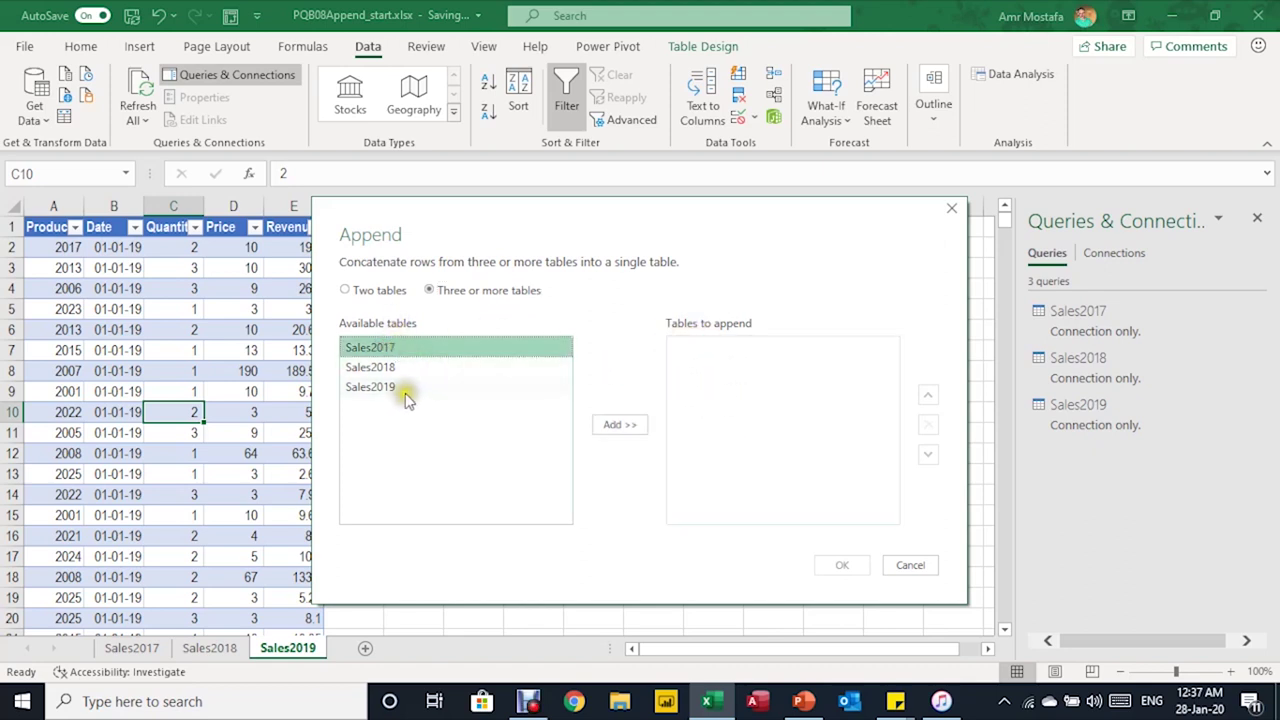
shift+click(397, 388)
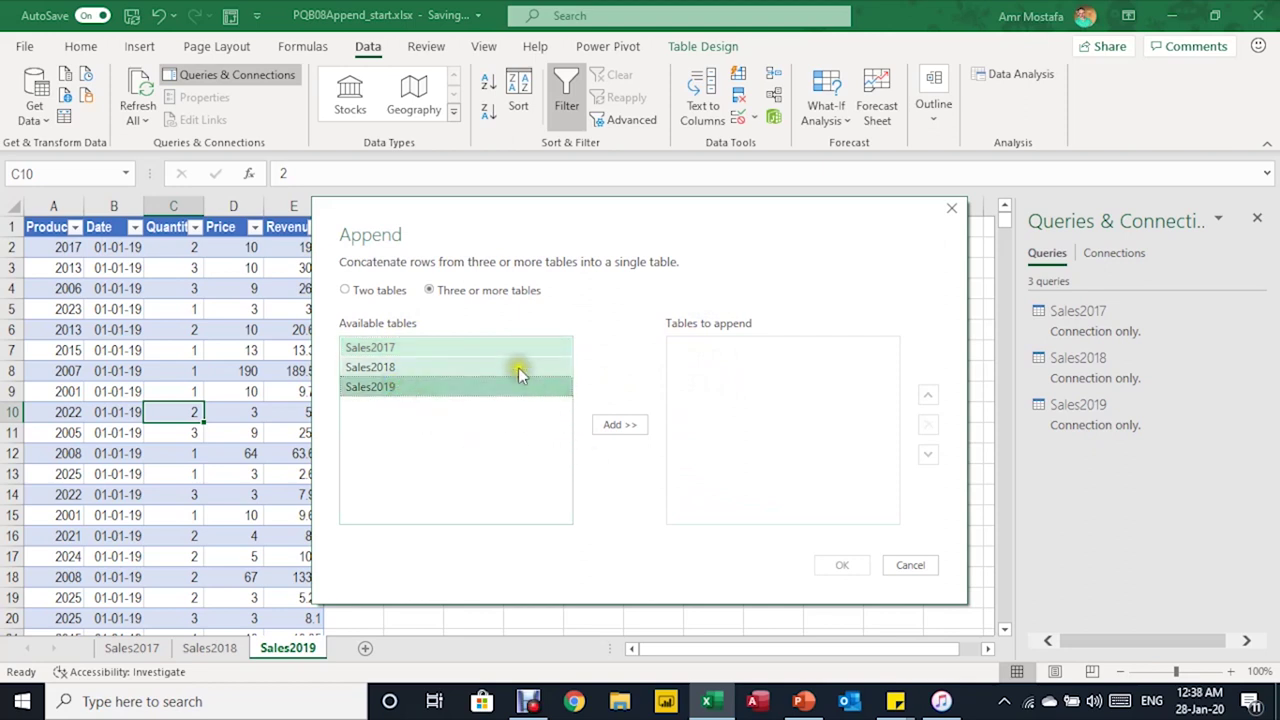
click(595, 424)
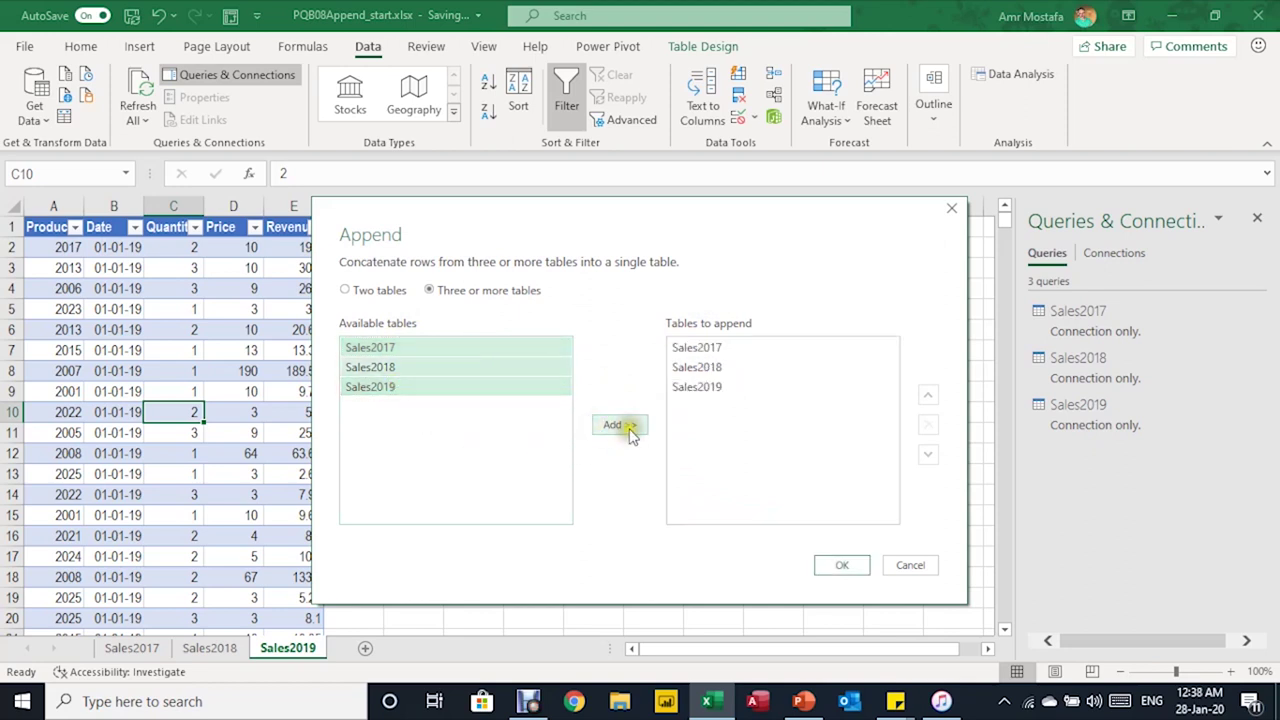
click(842, 565)
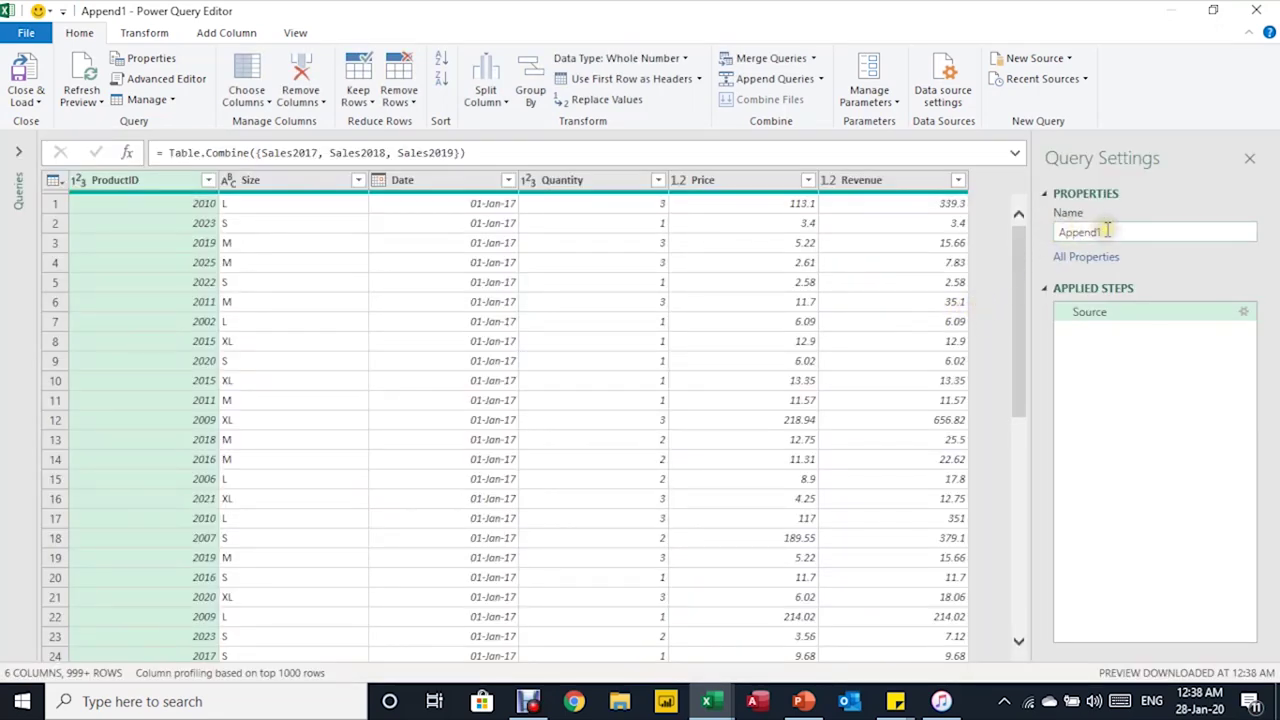
Step: Rename the appended query as AllSales
drag(1113, 231, 1040, 226)
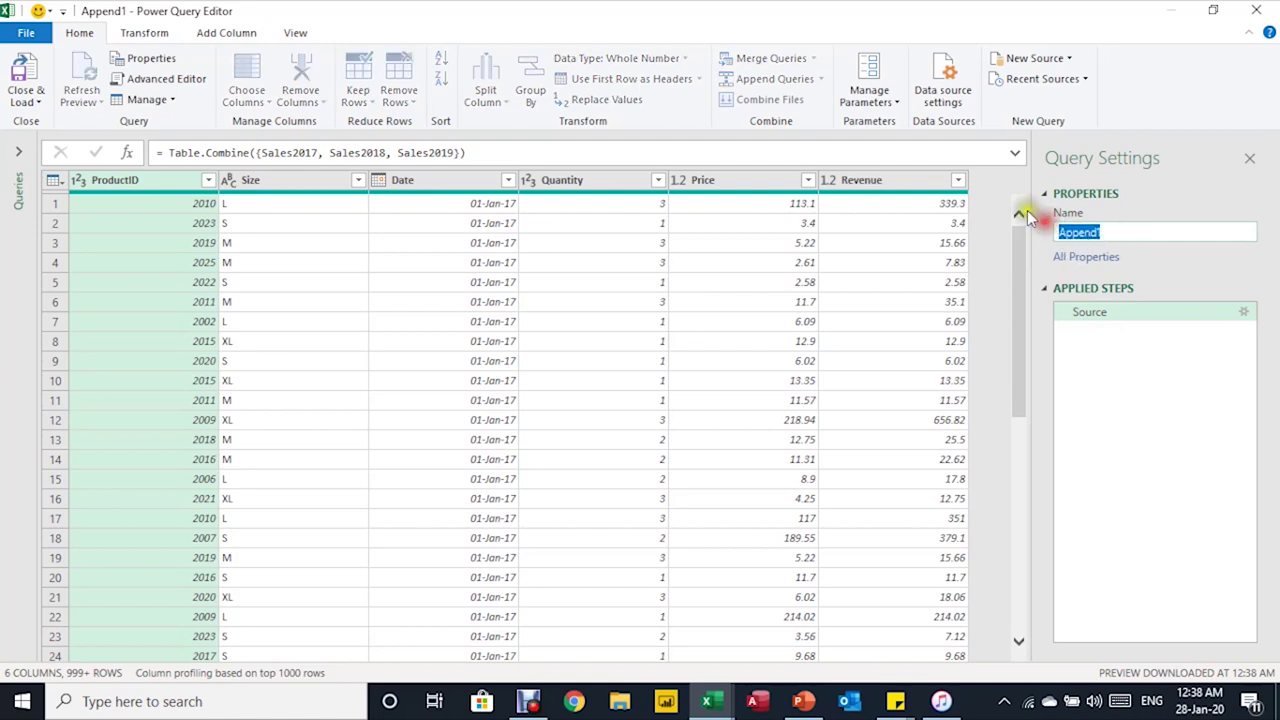
text(AllSales)
key(Return)
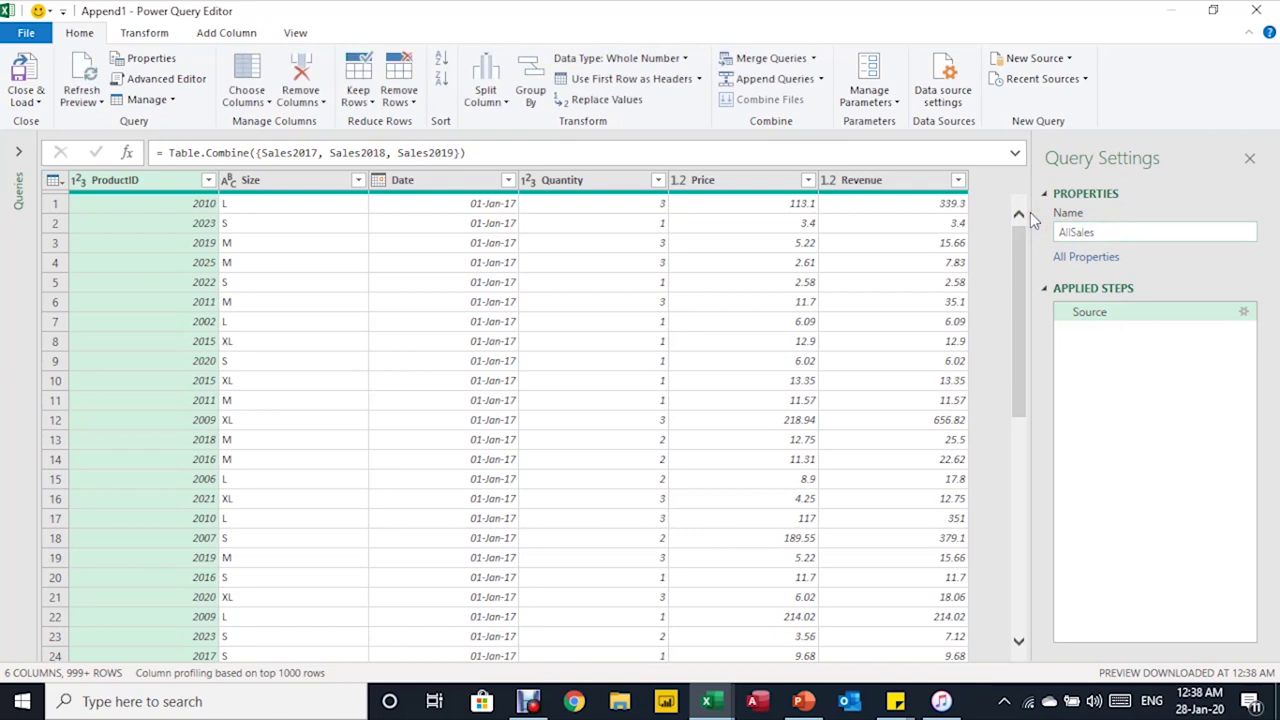
click(1113, 337)
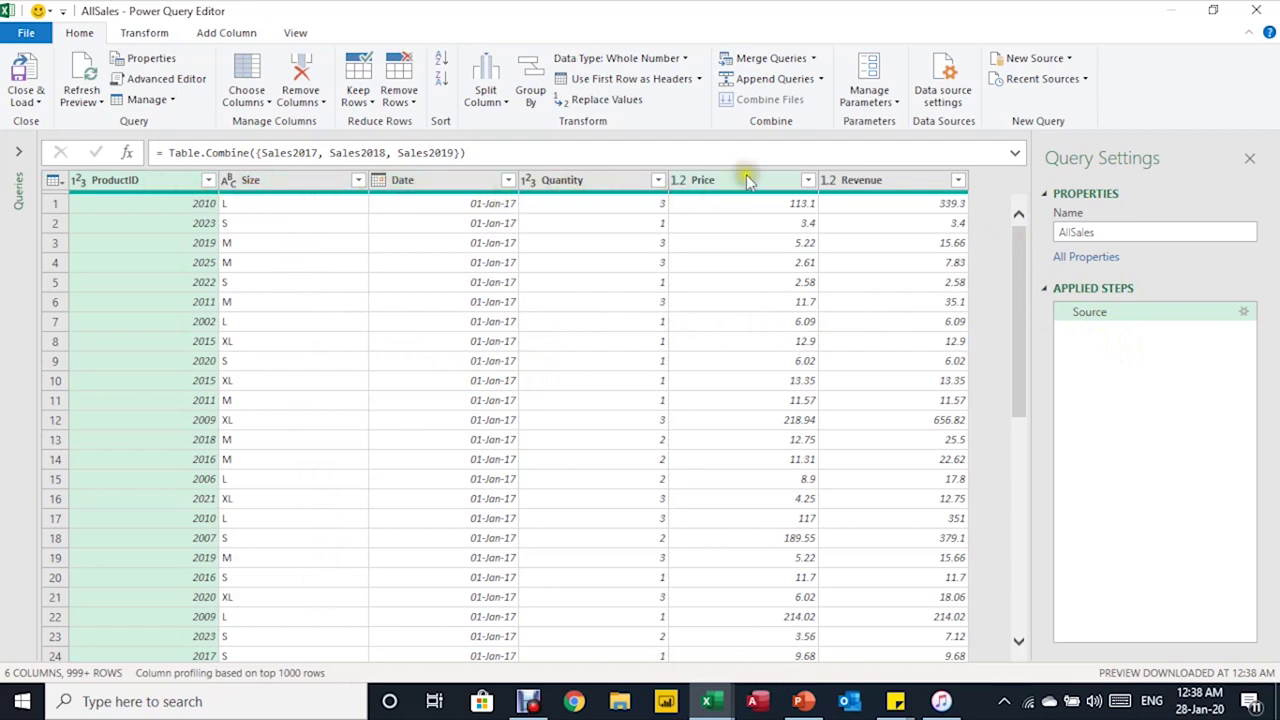
Step: Filter the Revenue column to only null values to inspect those rows, and delete the filter step
click(958, 182)
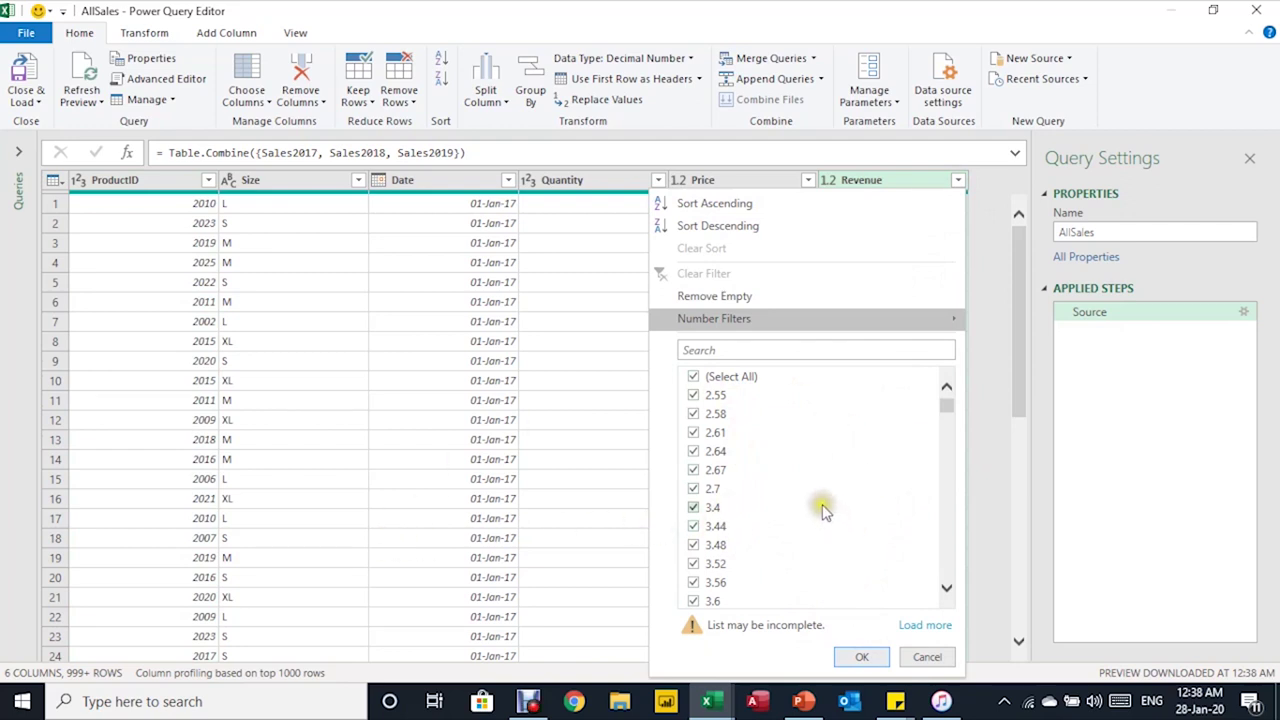
click(918, 628)
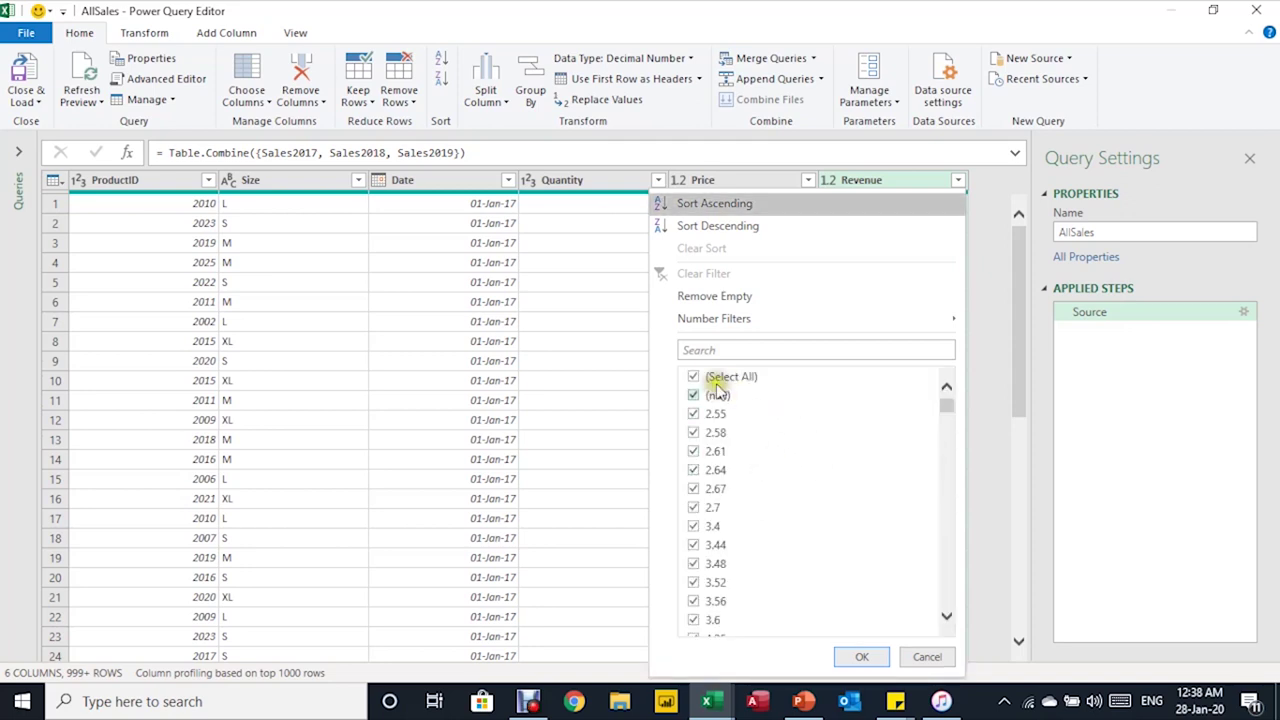
click(693, 376)
click(694, 395)
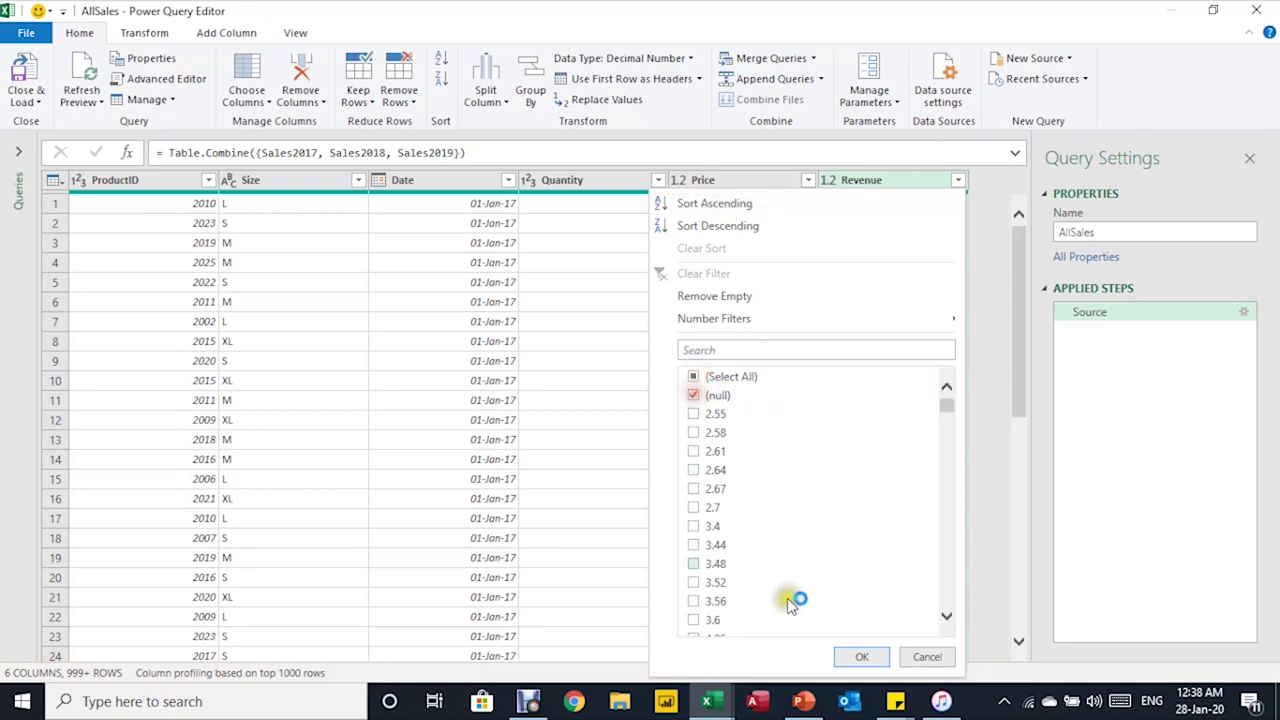
click(858, 657)
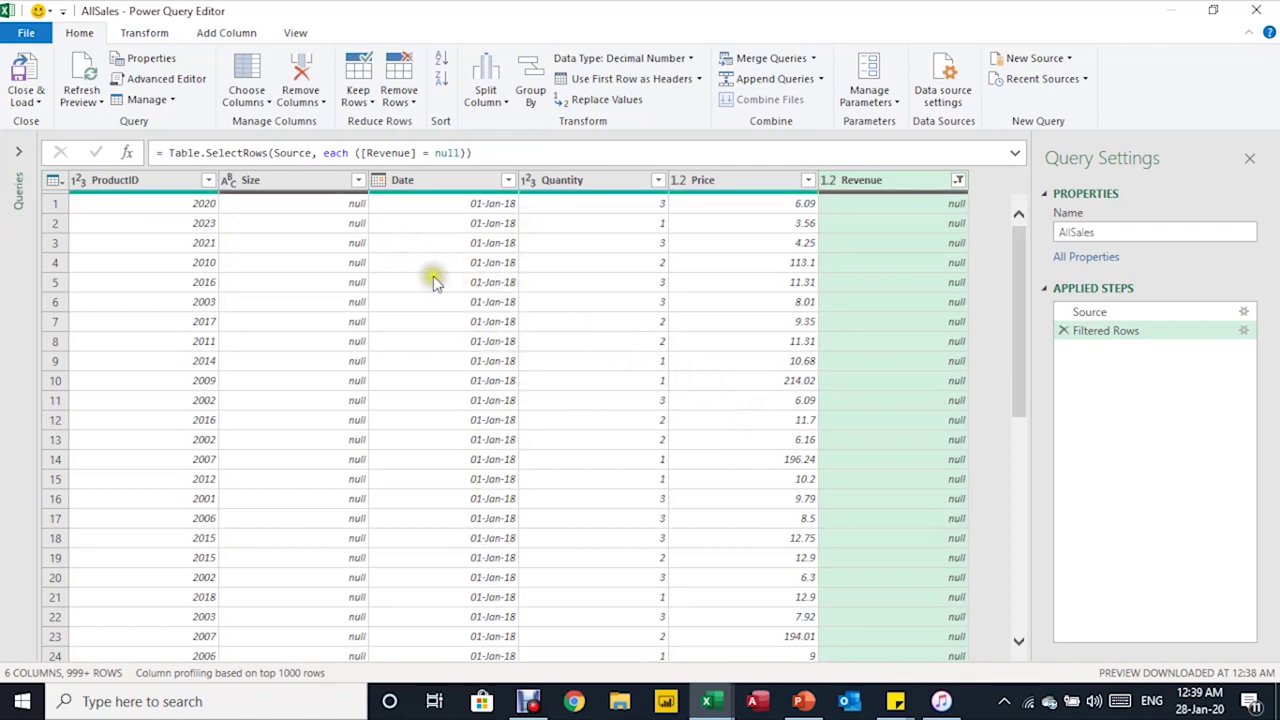
click(1066, 335)
click(1066, 335)
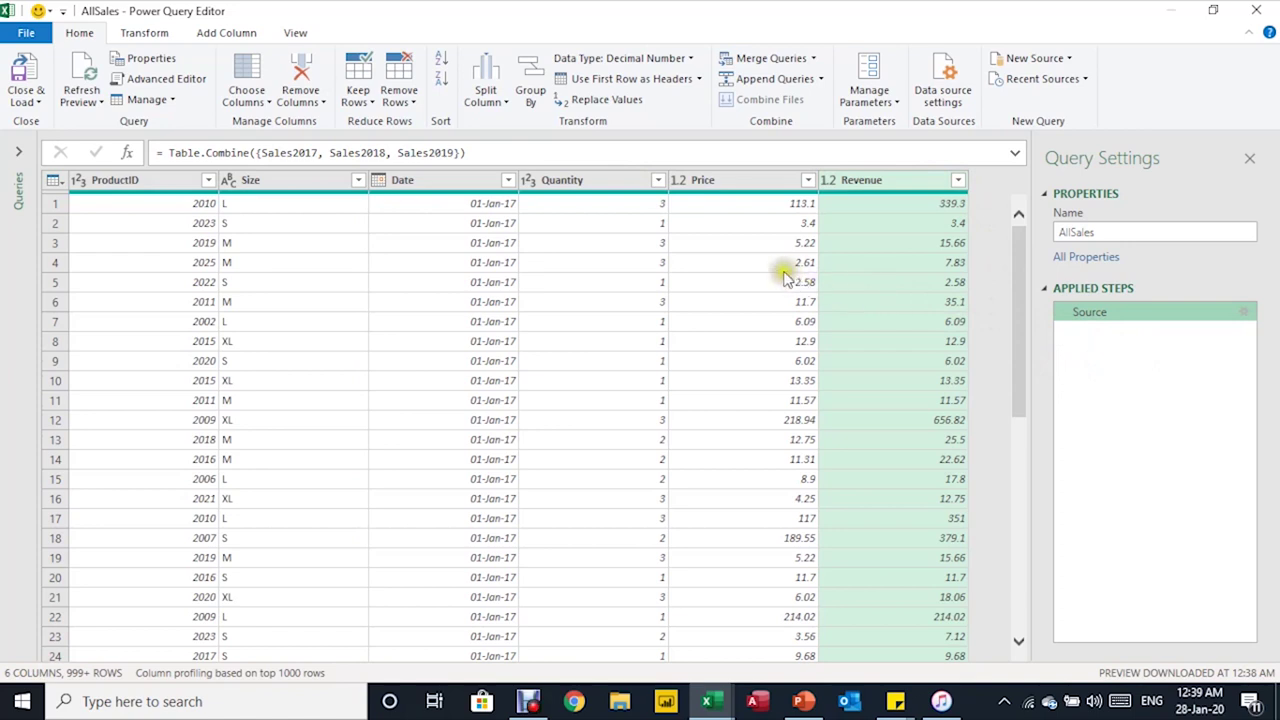
Step: Examine the Size column's complete list of filter values, isolating null, and leave the column unfiltered
click(358, 182)
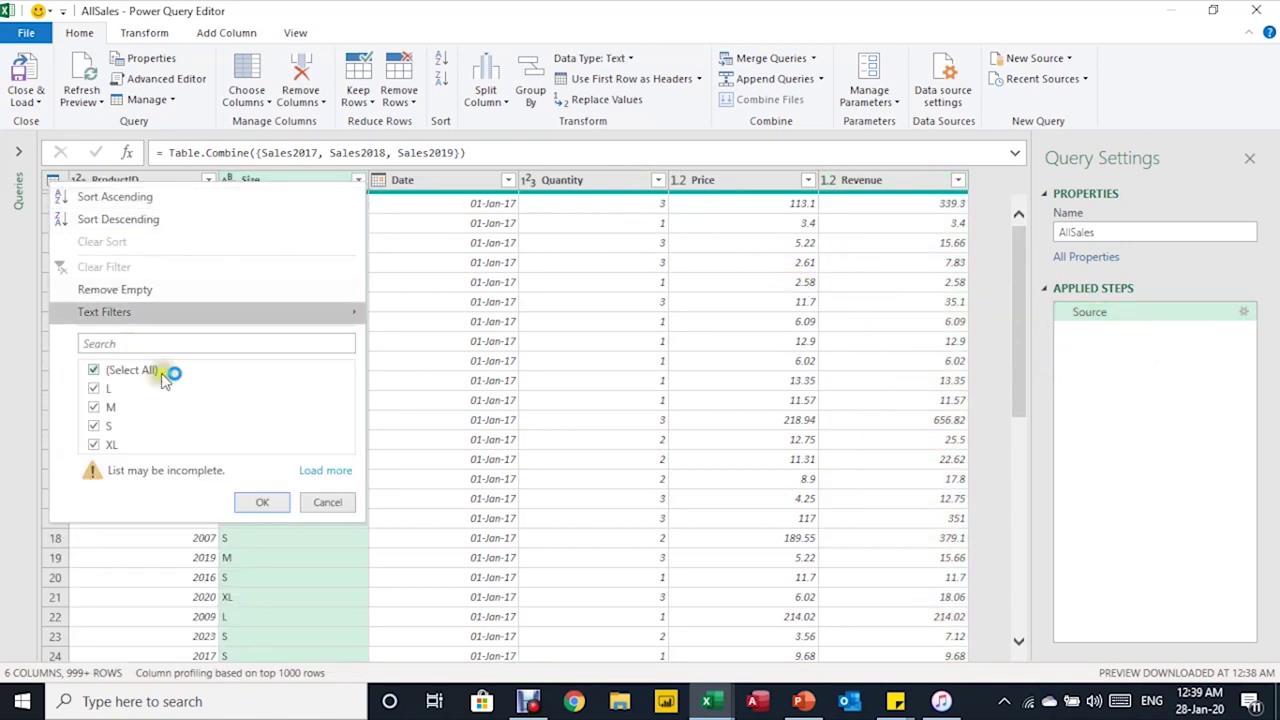
click(312, 470)
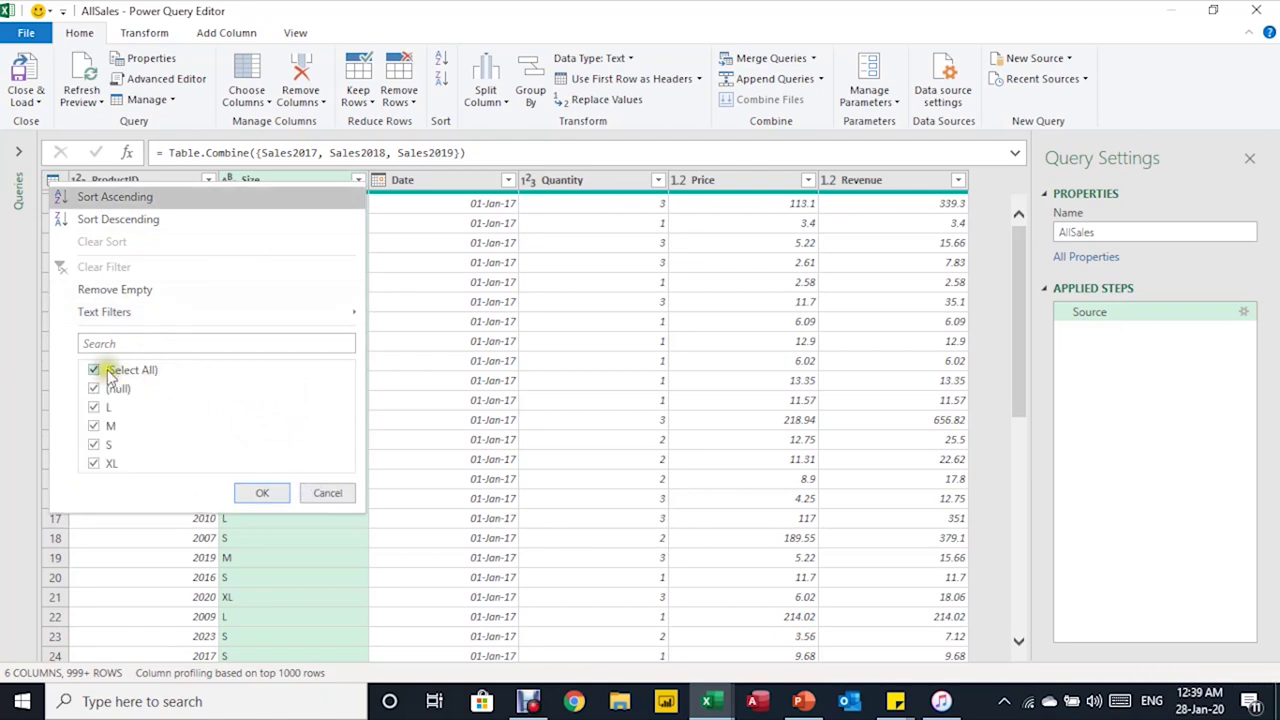
click(94, 370)
click(94, 389)
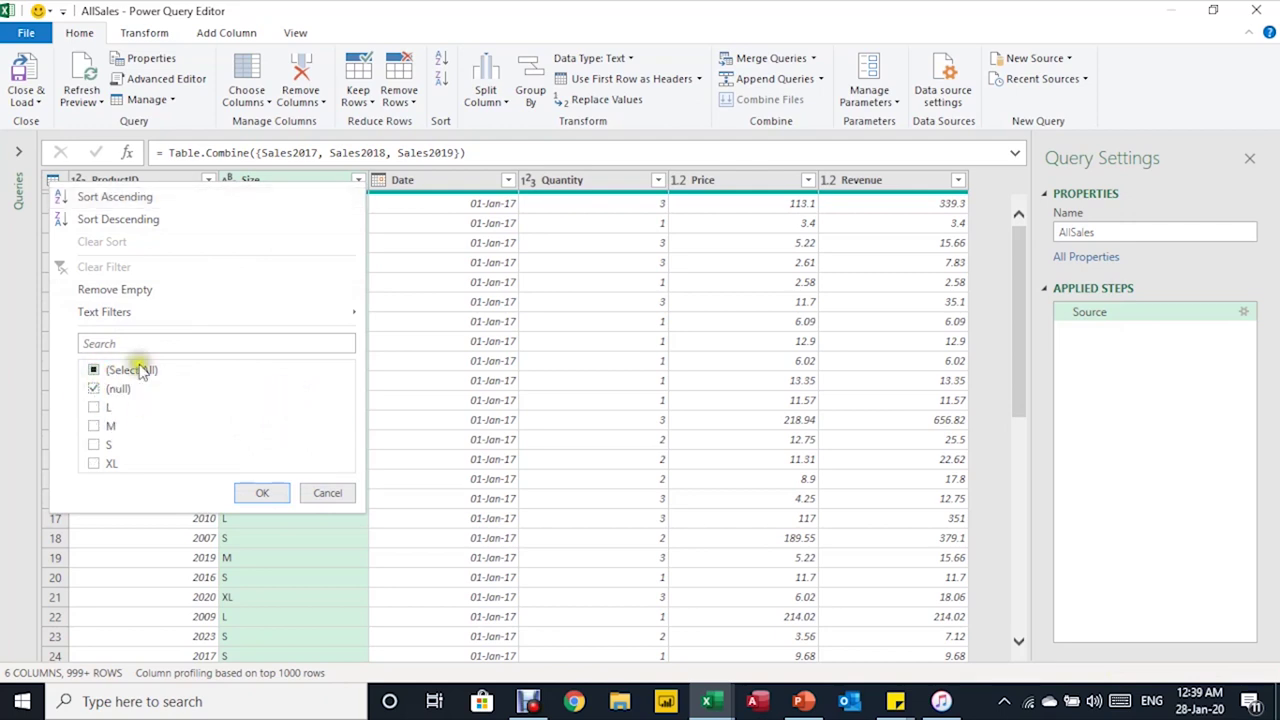
click(326, 494)
click(334, 284)
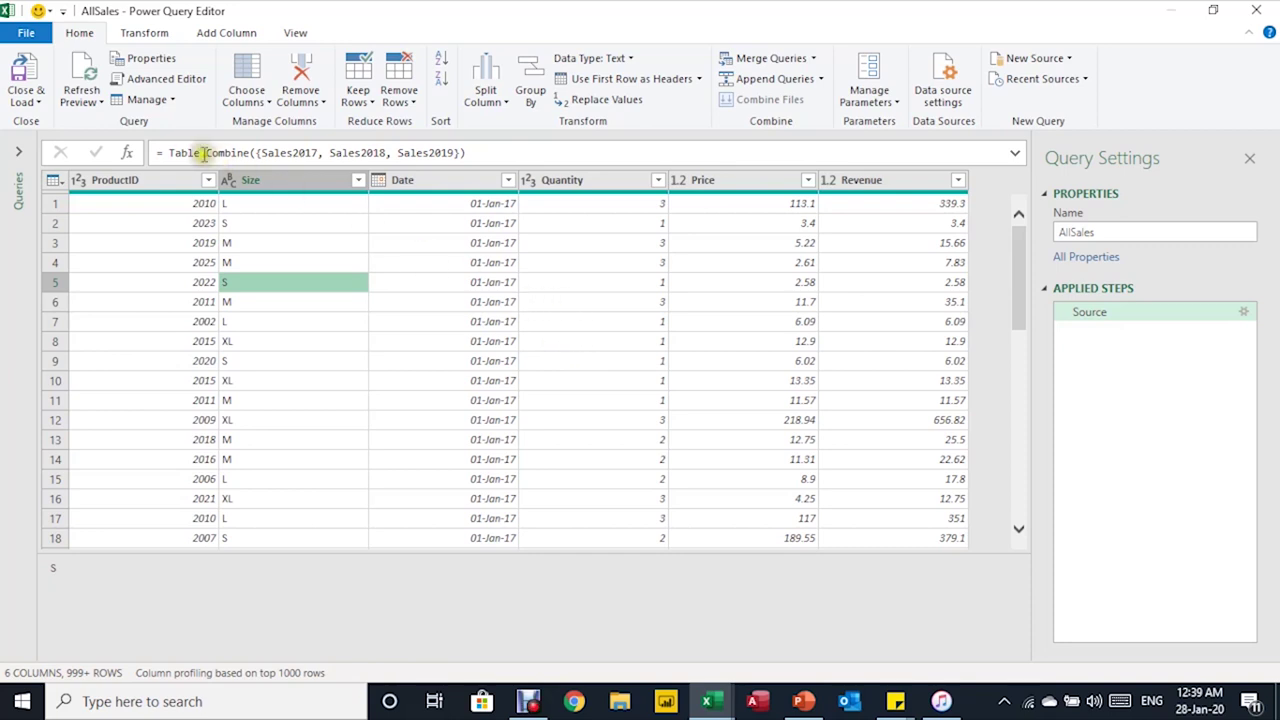
Step: Close the editor and load the AllSales query as a table on a new worksheet
click(28, 100)
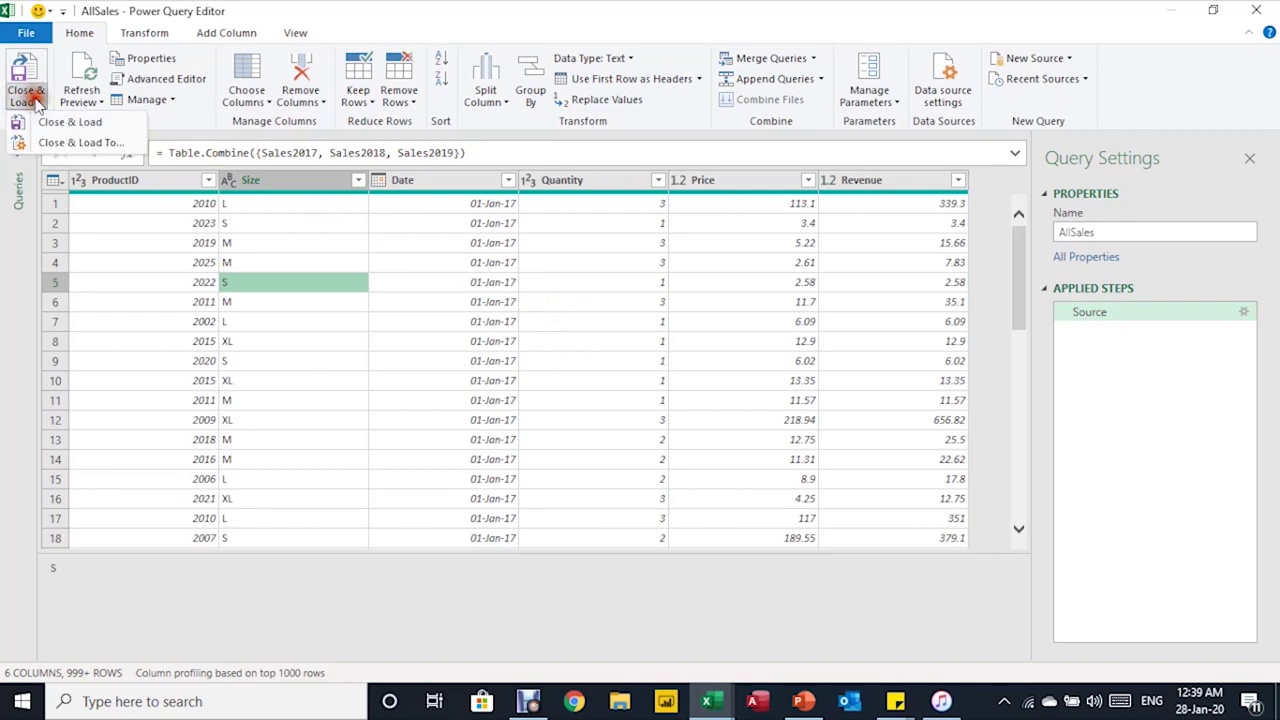
click(80, 142)
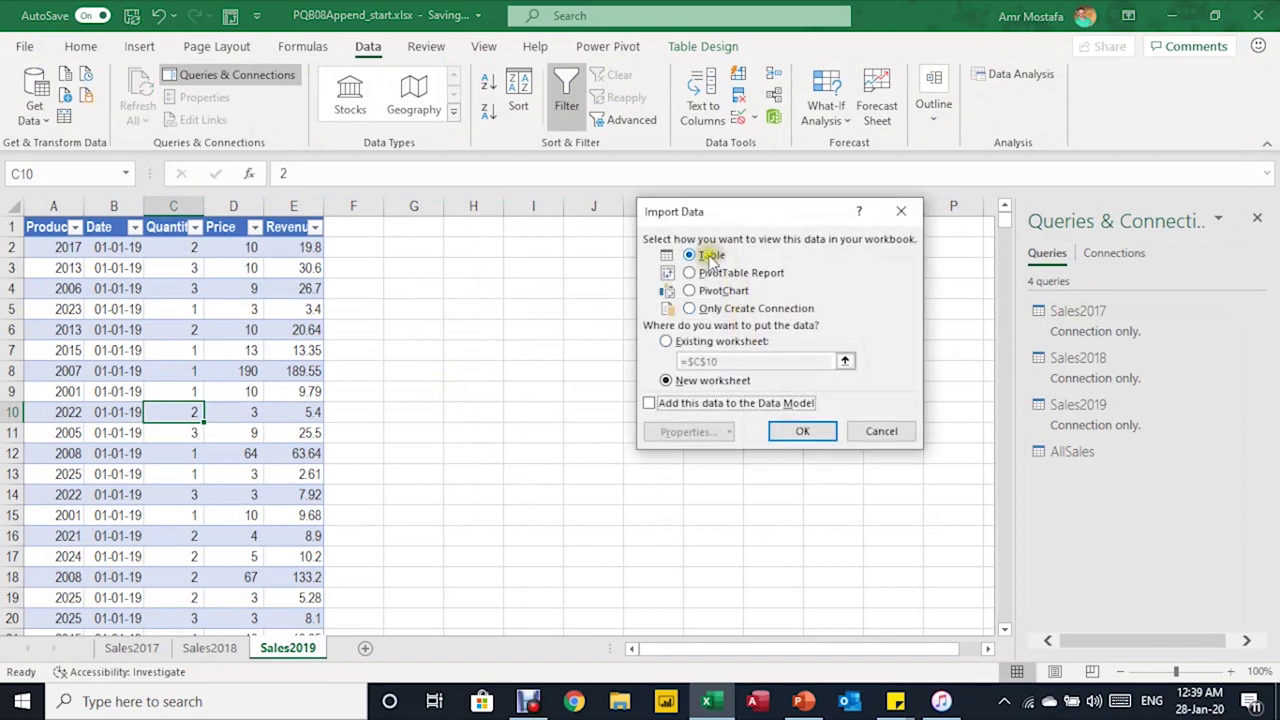
click(804, 433)
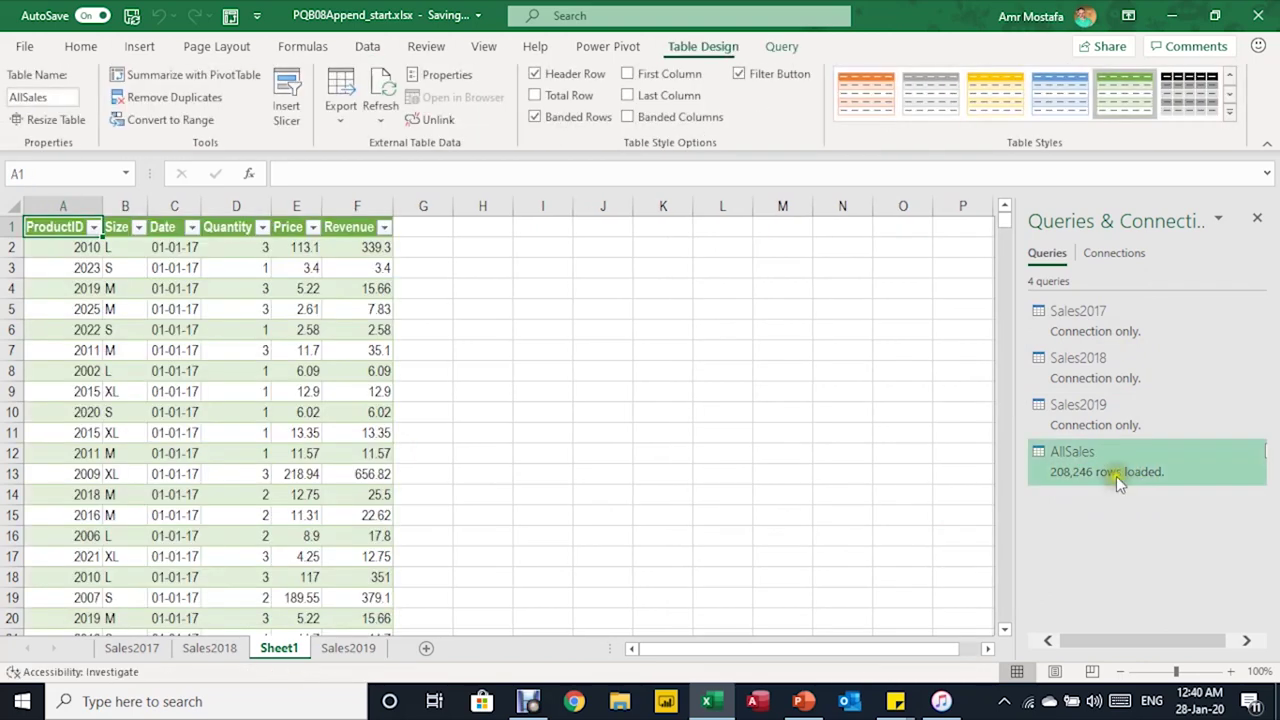
click(152, 292)
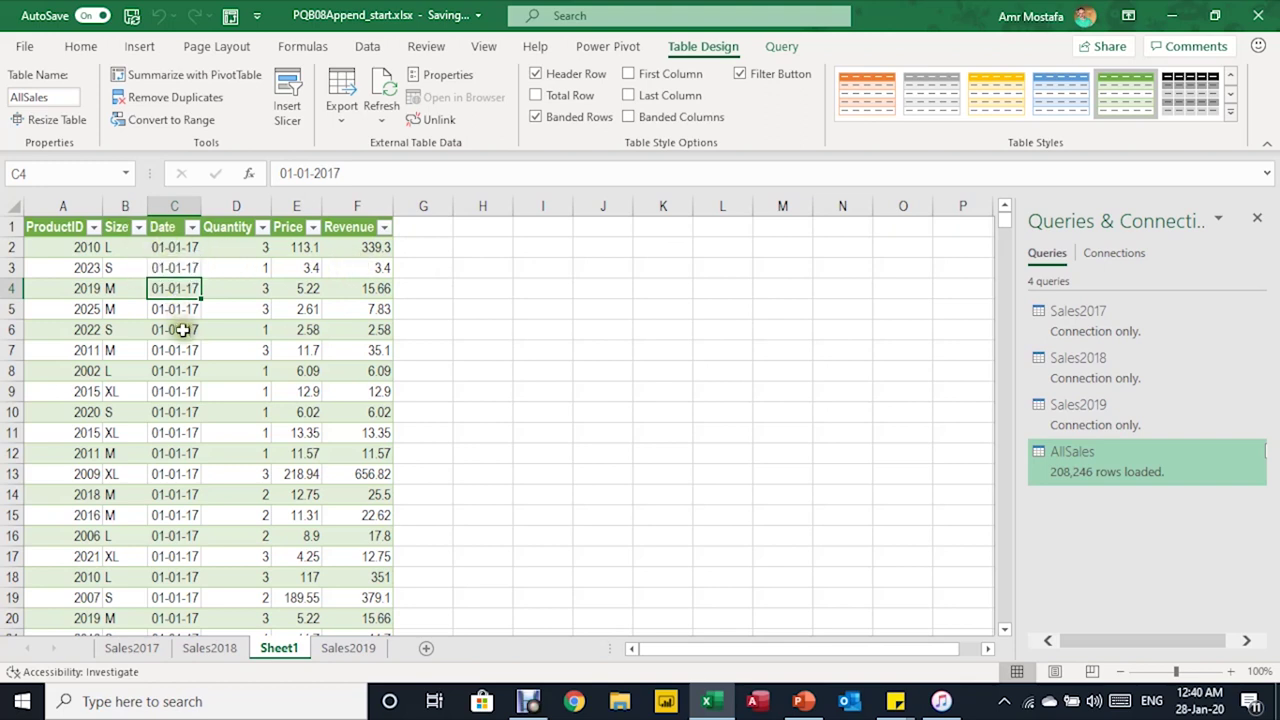
Step: Move the new worksheet after Sales2019 and rename it AllSales
click(260, 658)
drag(268, 655, 398, 652)
double_click(357, 648)
text(All)
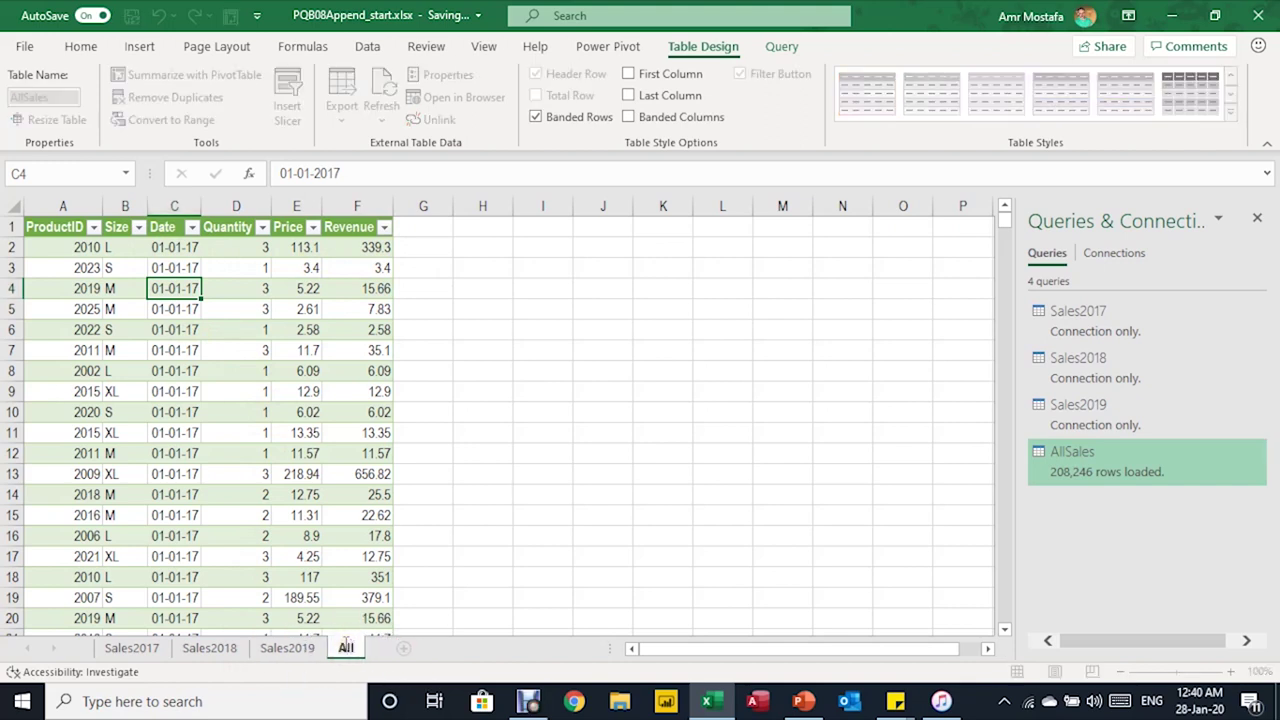
key(Return)
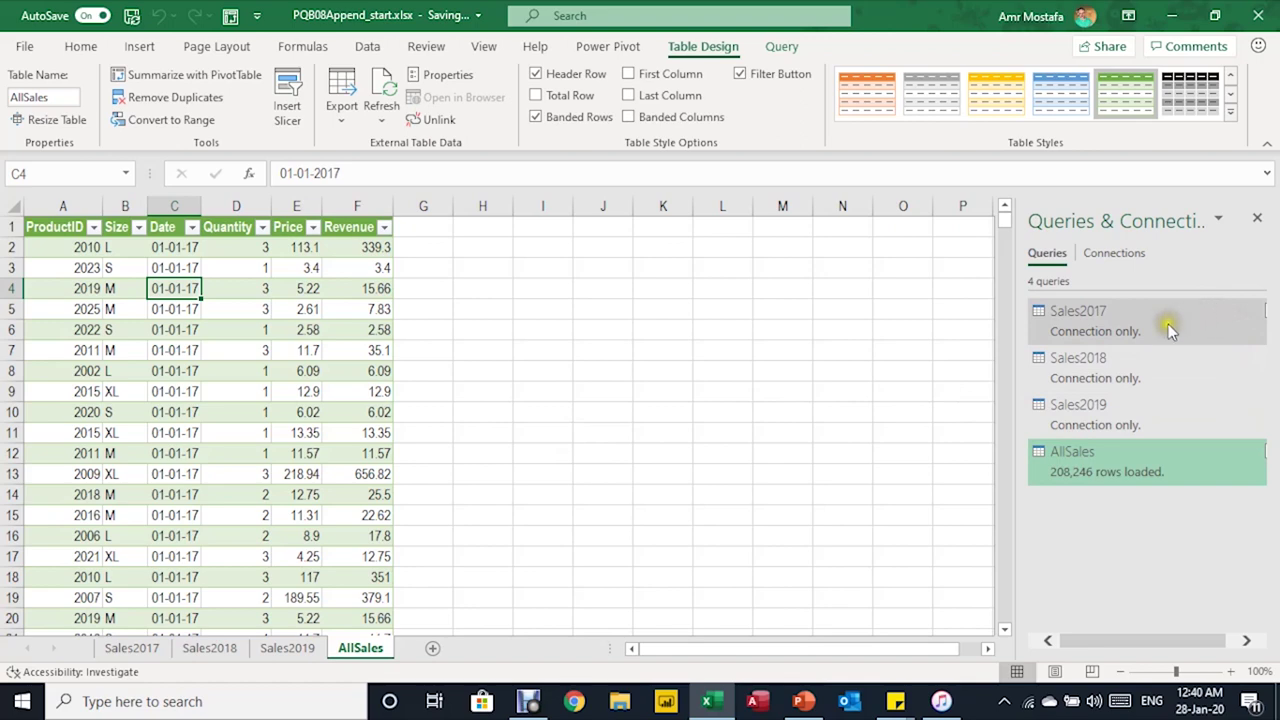
Step: Open the Sales2017 query for editing and remove its Size column
mouse_move(1168, 324)
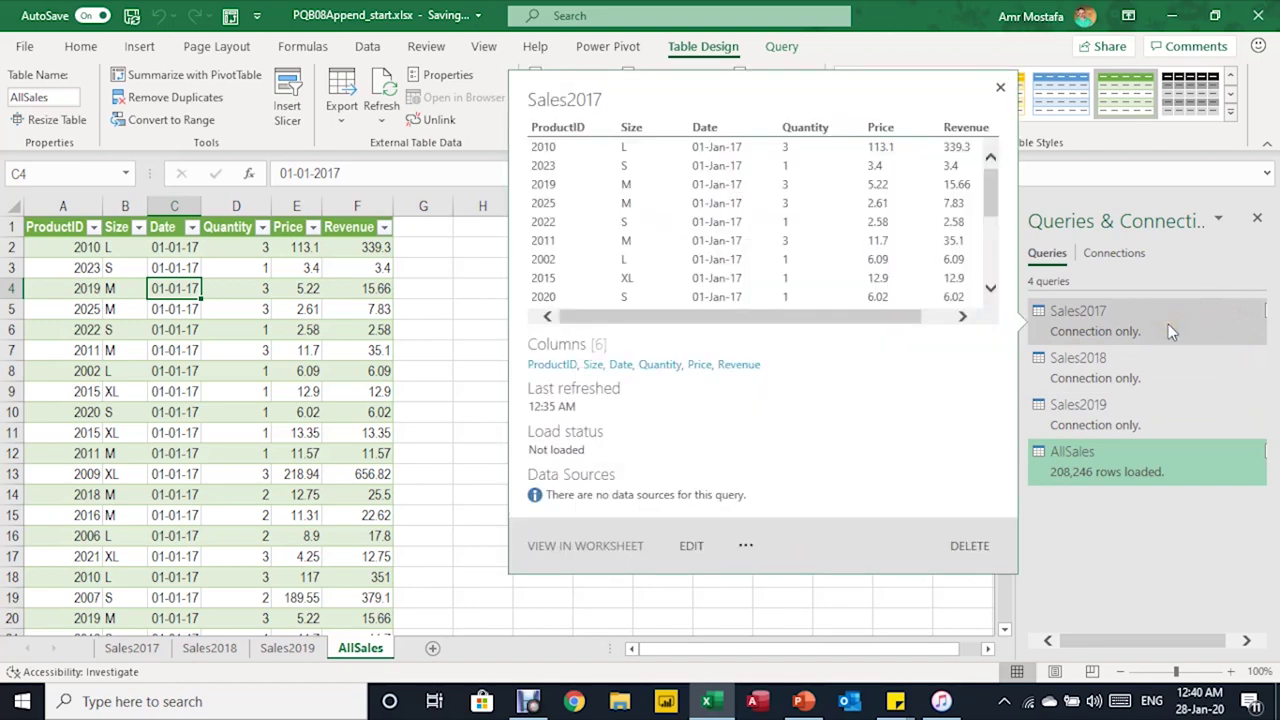
drag(1168, 324, 690, 310)
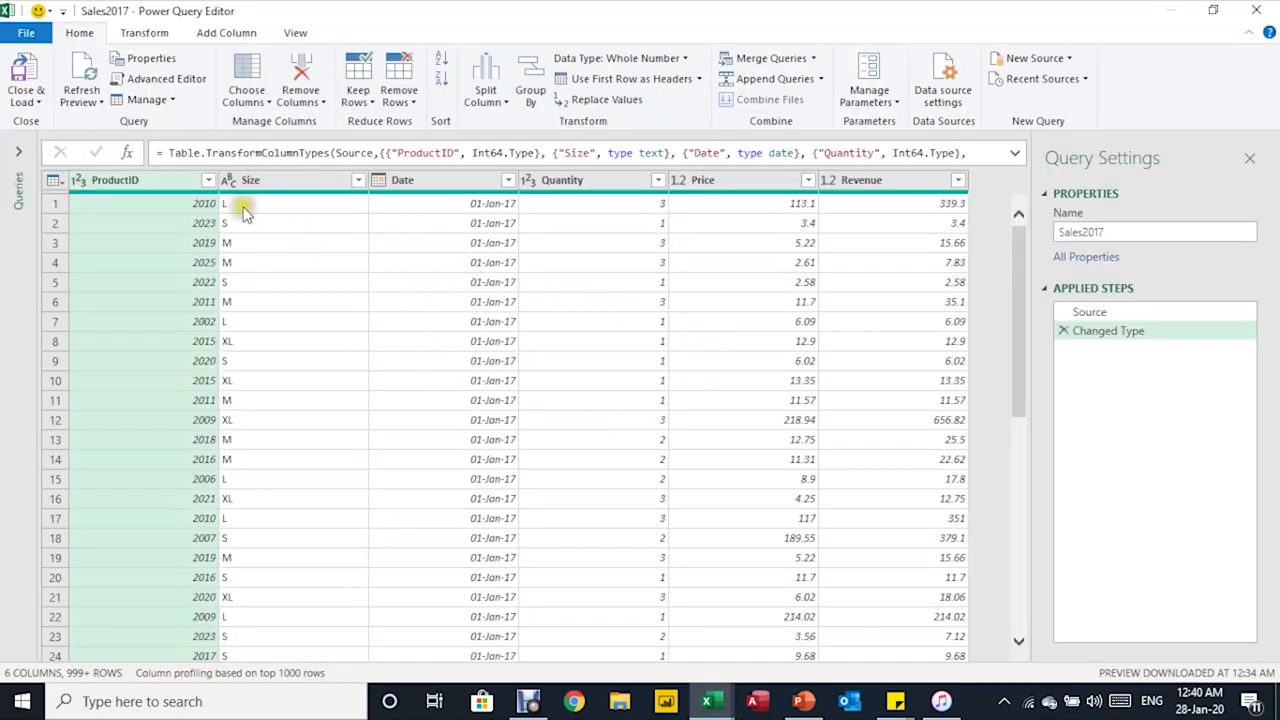
click(252, 184)
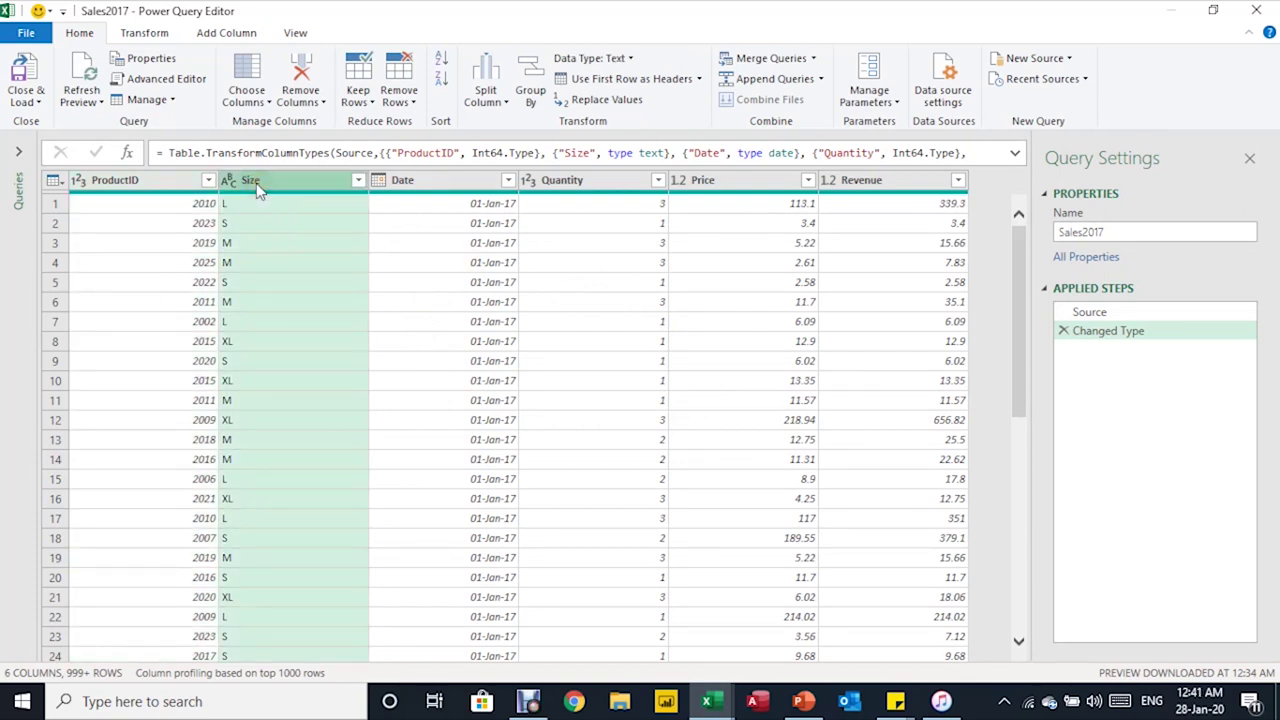
right_click(258, 187)
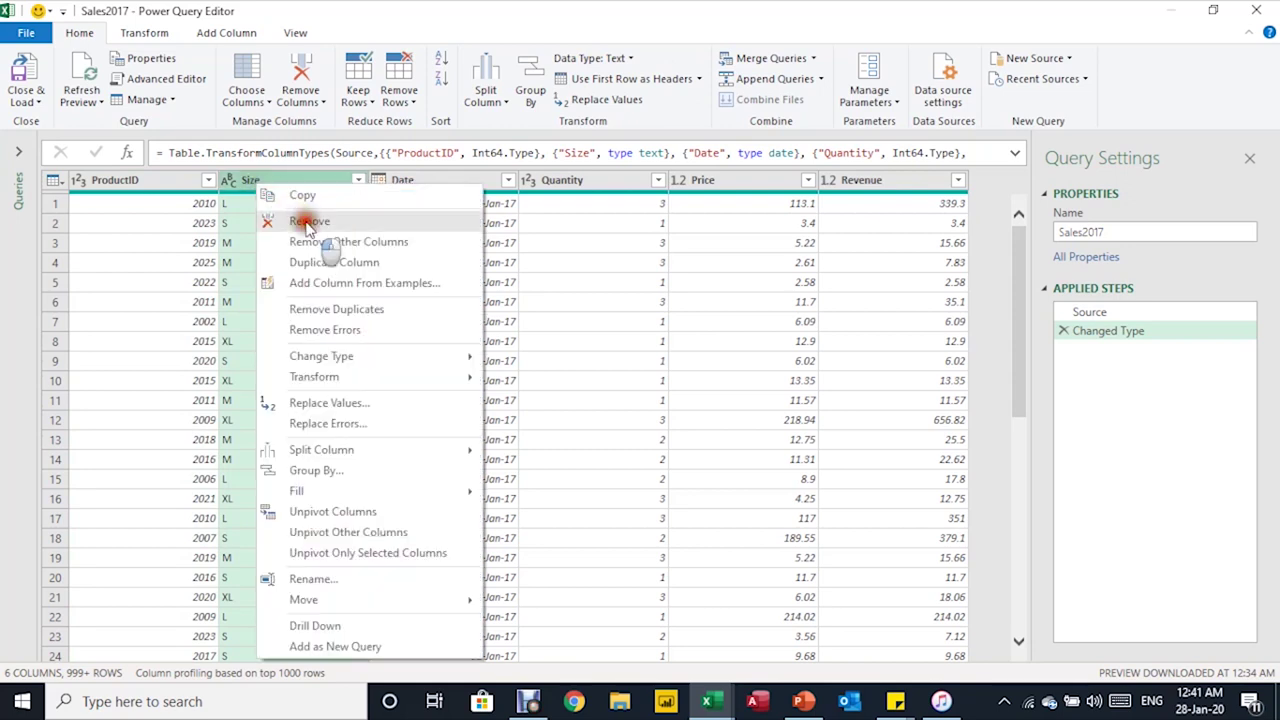
click(306, 221)
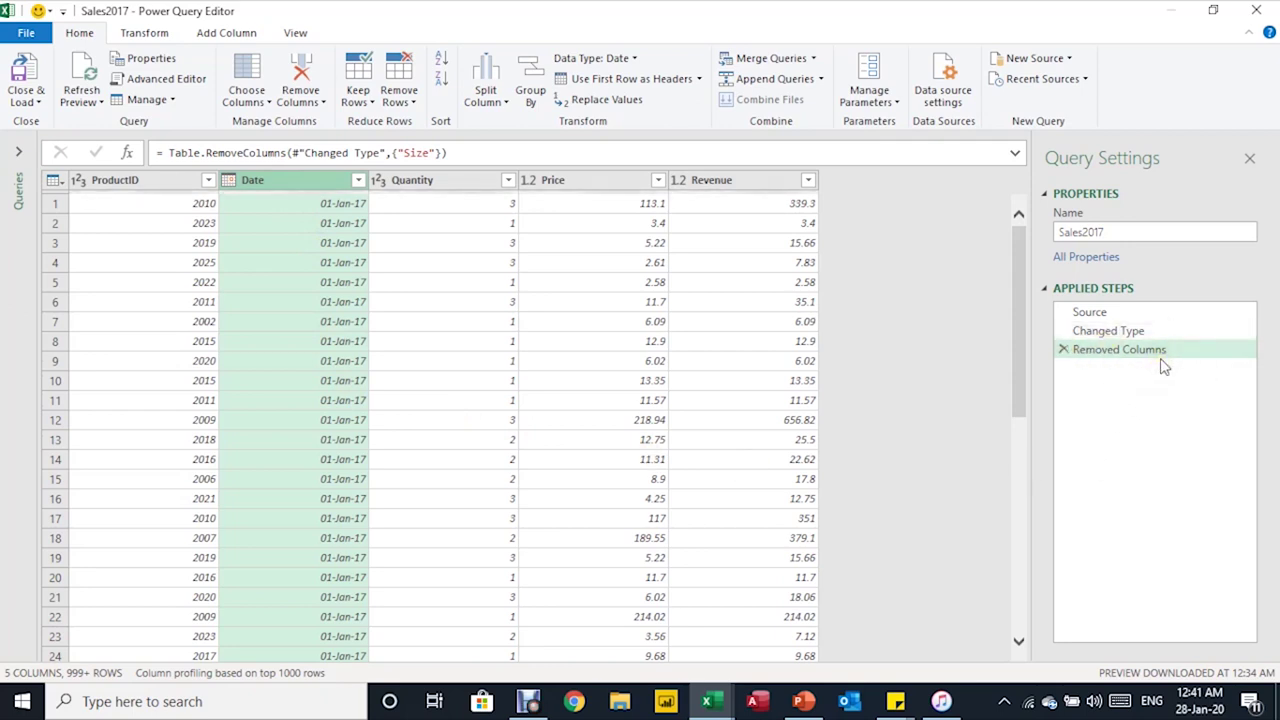
Step: Add a column to the Sales2018 query that multiplies Quantity by Price
click(18, 151)
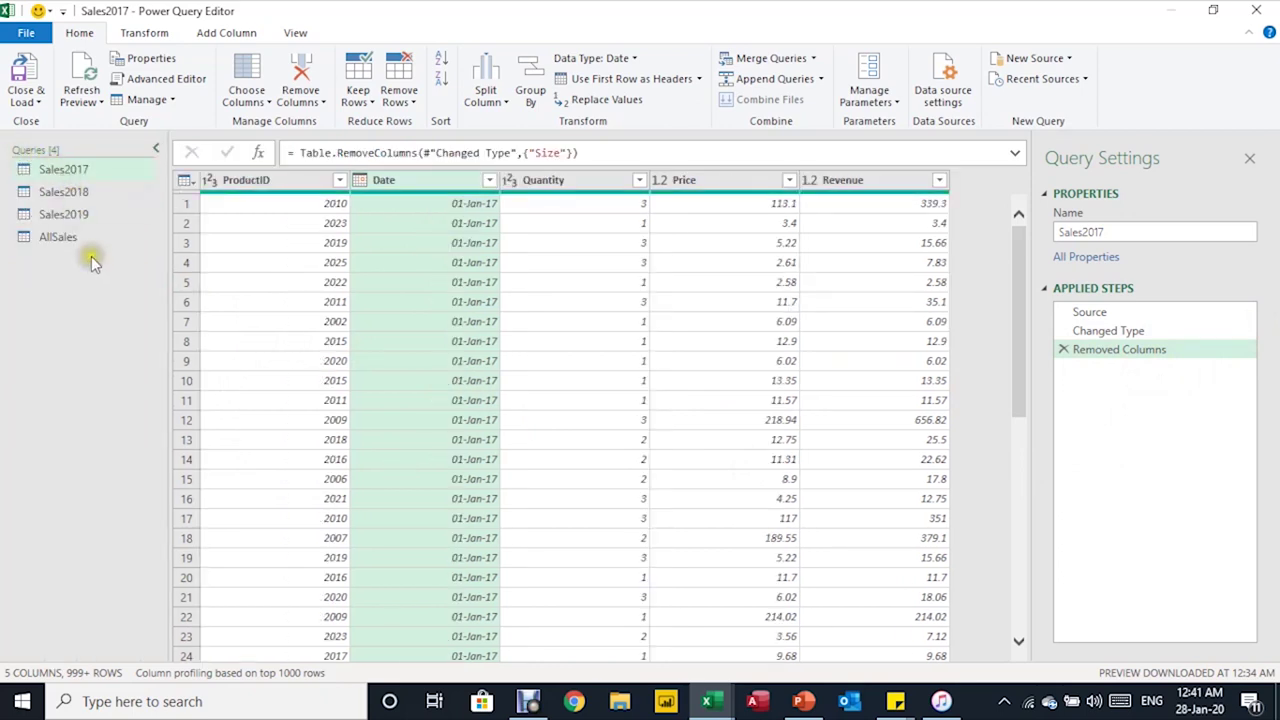
click(84, 200)
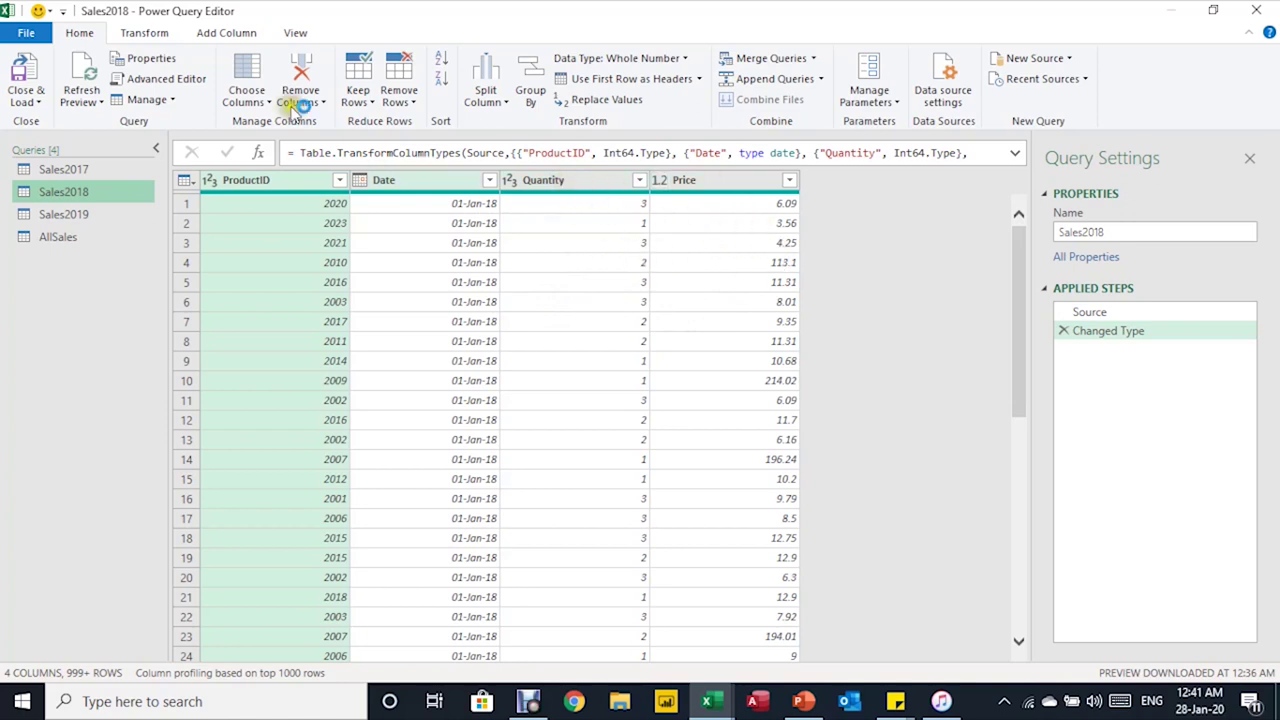
click(212, 34)
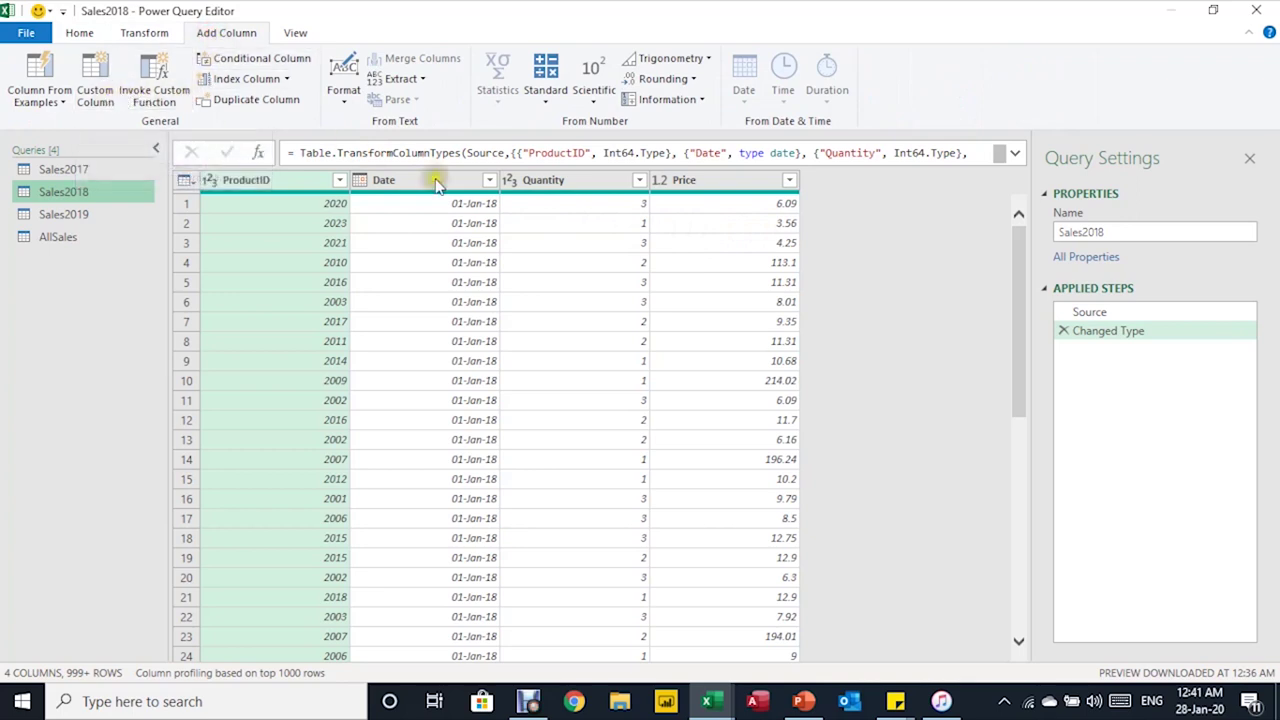
click(583, 181)
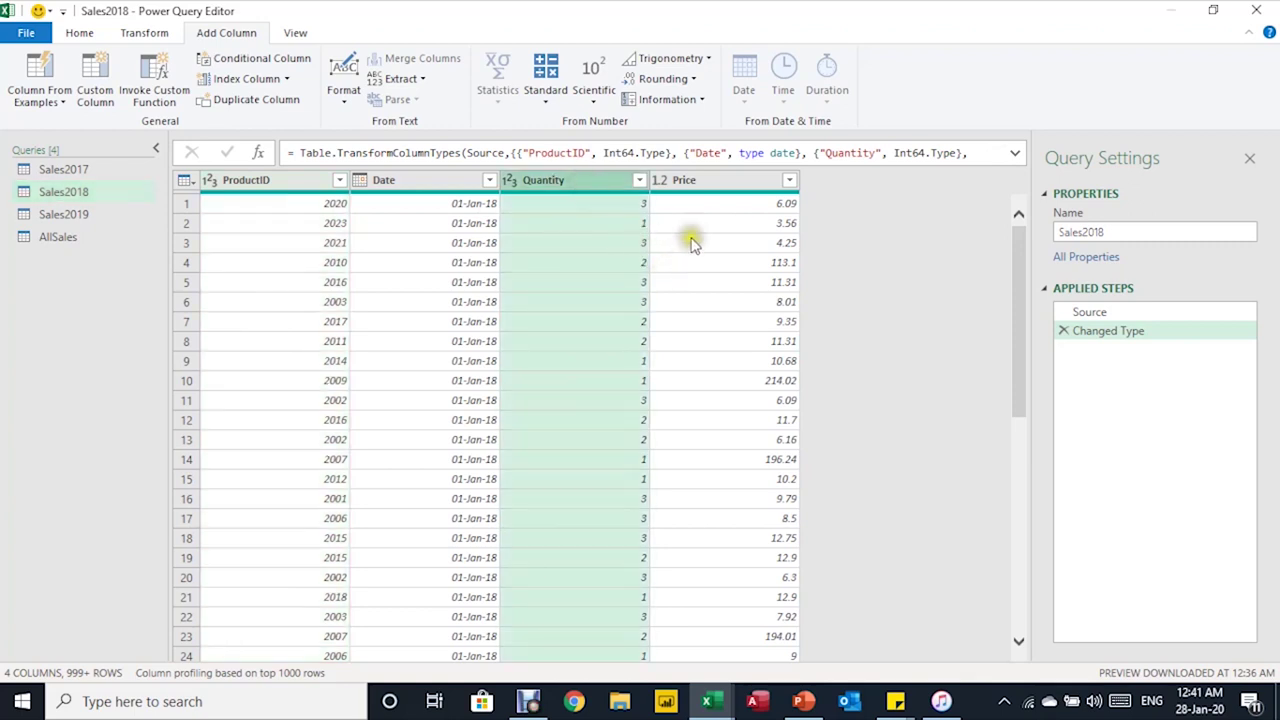
ctrl+click(703, 186)
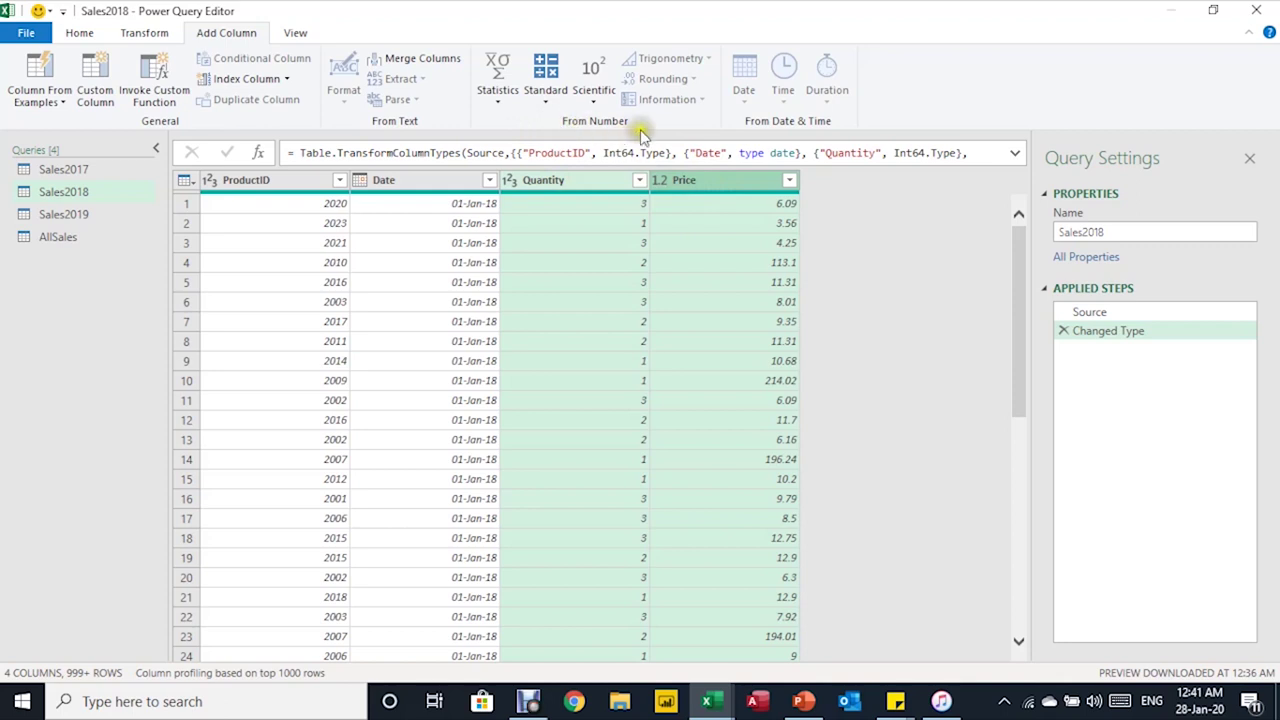
click(545, 100)
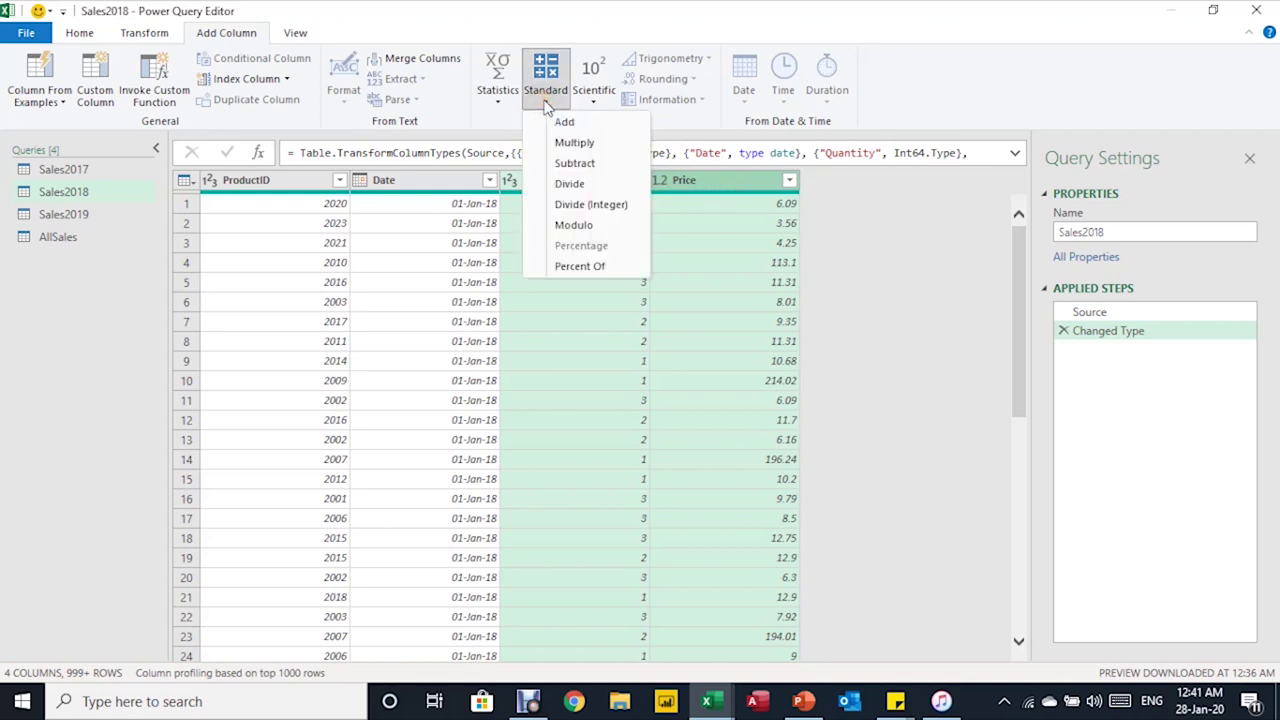
click(575, 145)
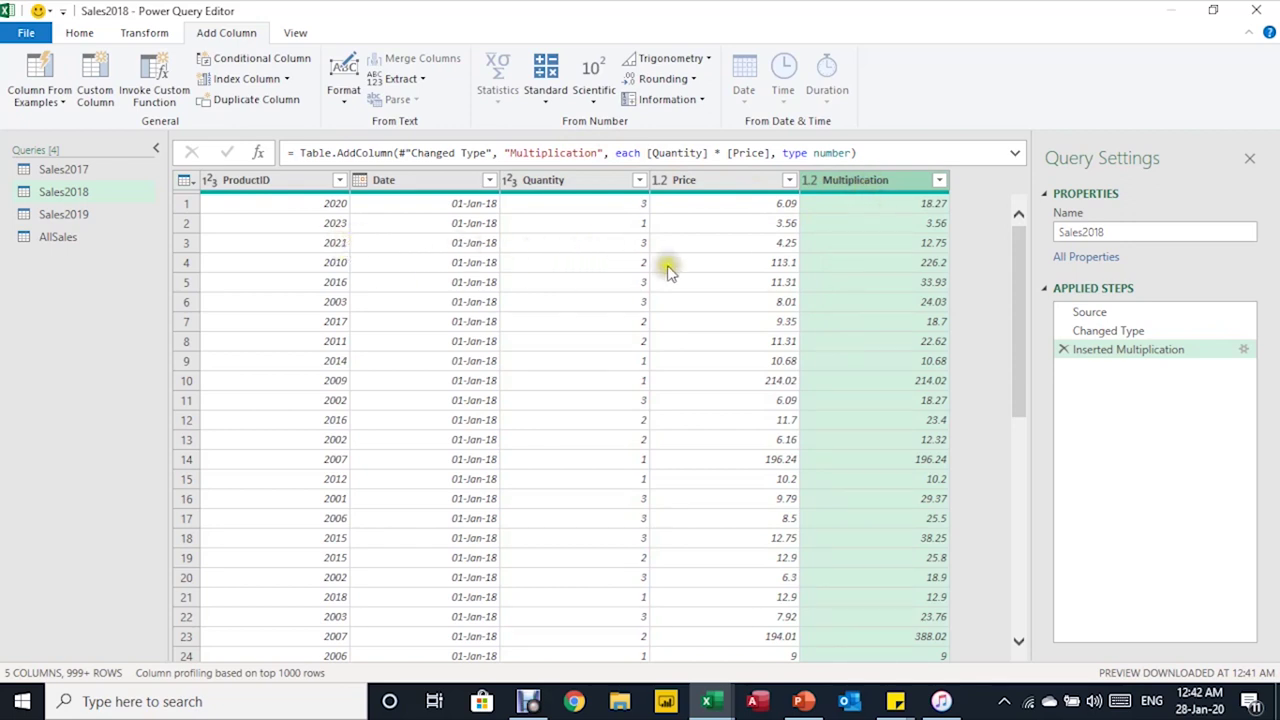
Step: Review the columns of the Sales2017 and Sales2019 queries, and close the query editor keeping the changes
click(70, 169)
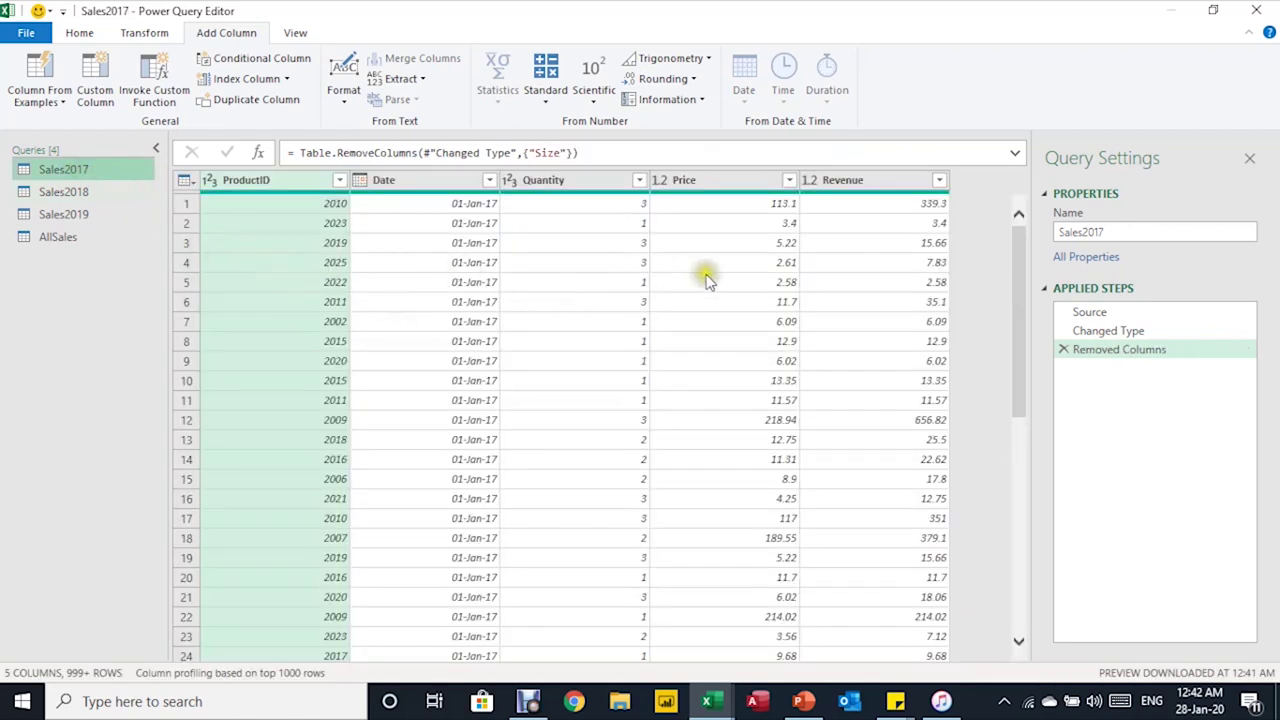
click(50, 216)
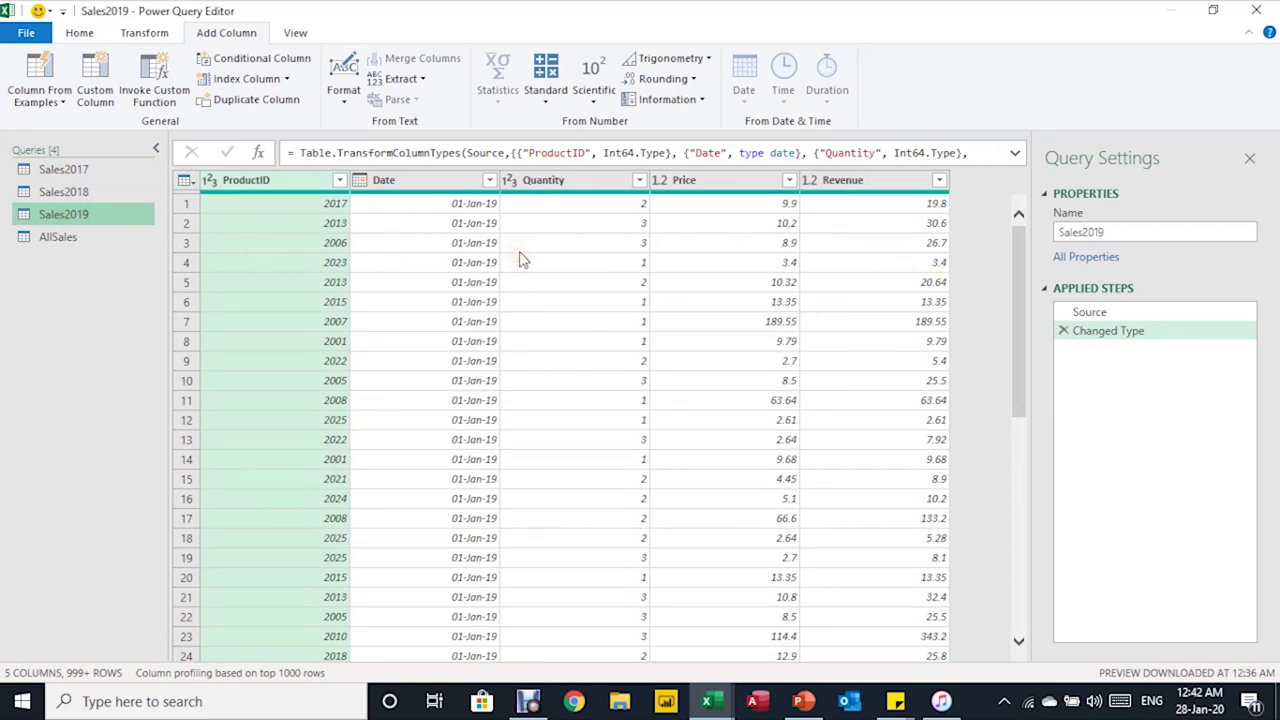
click(79, 35)
click(35, 100)
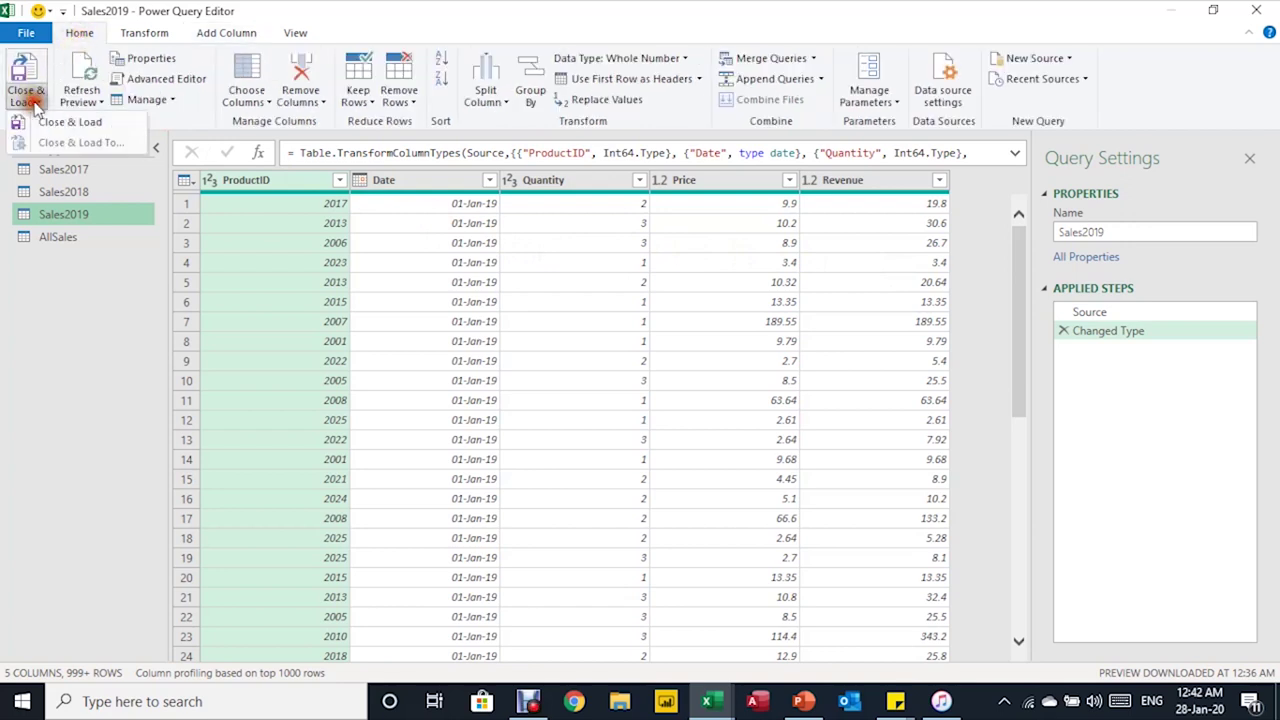
click(1258, 11)
click(1258, 11)
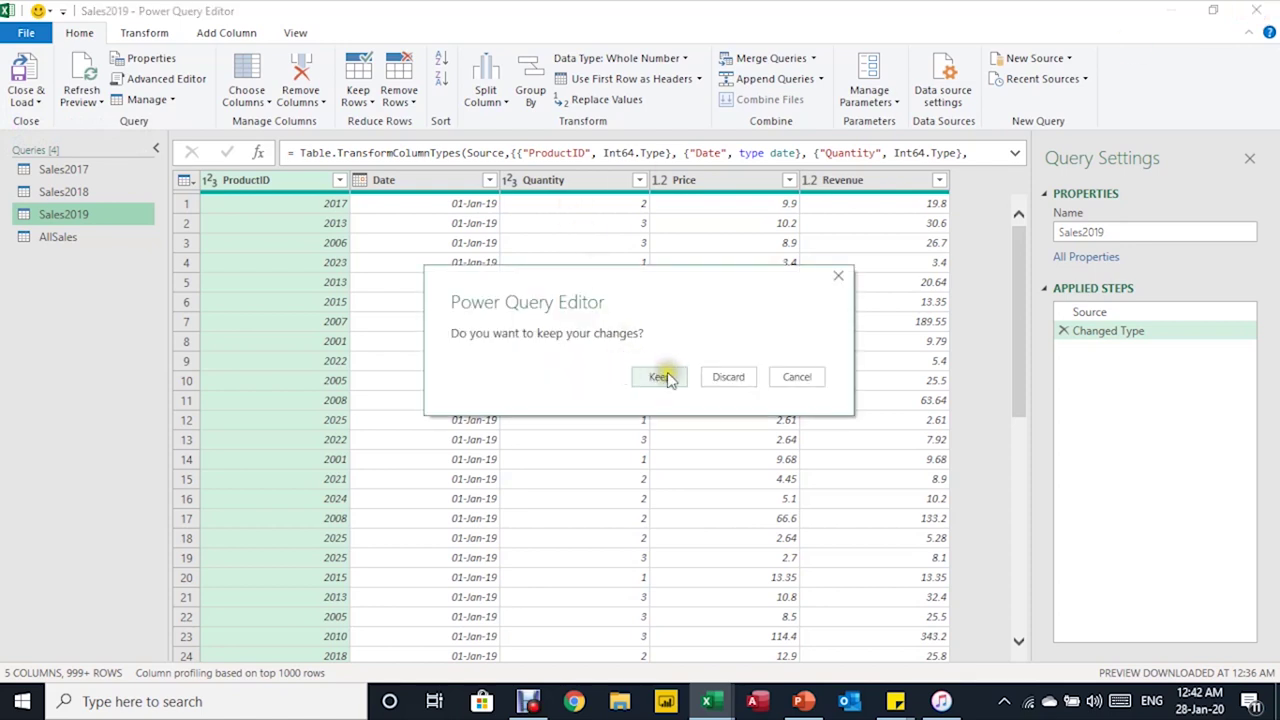
click(662, 378)
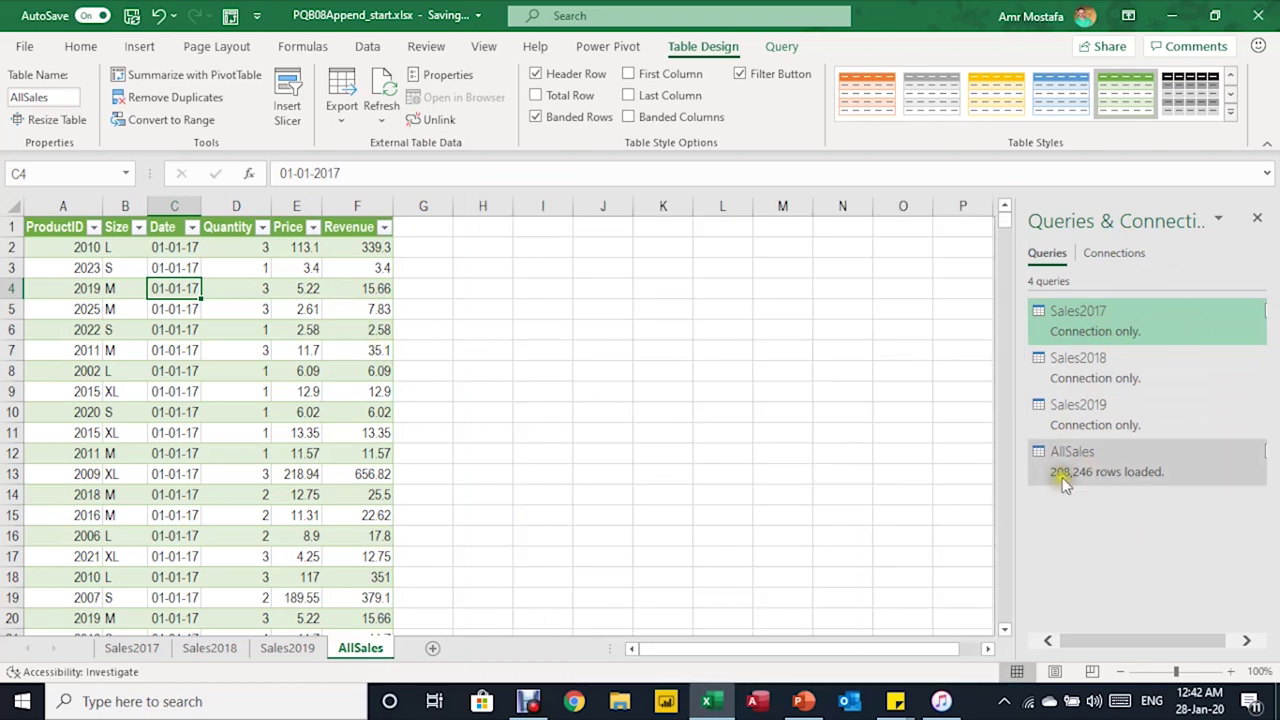
Step: Refresh the AllSales table on its worksheet with the edited source queries
mouse_move(1090, 474)
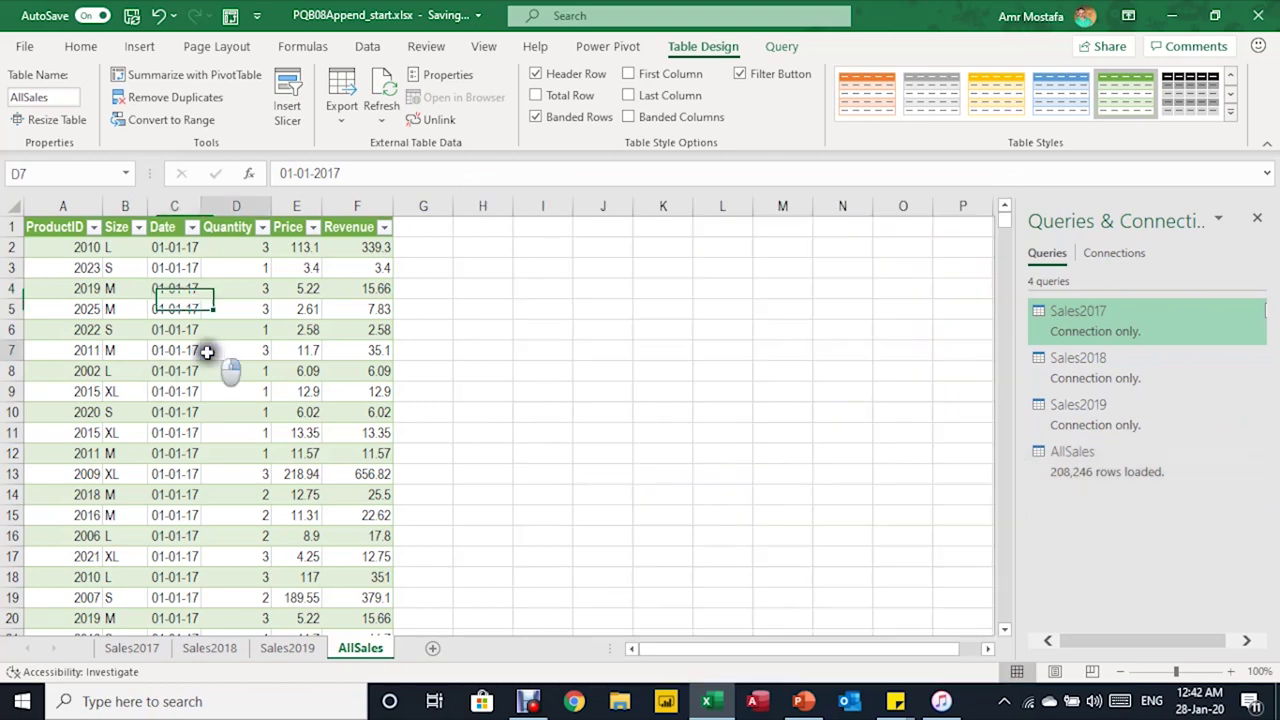
right_click(206, 349)
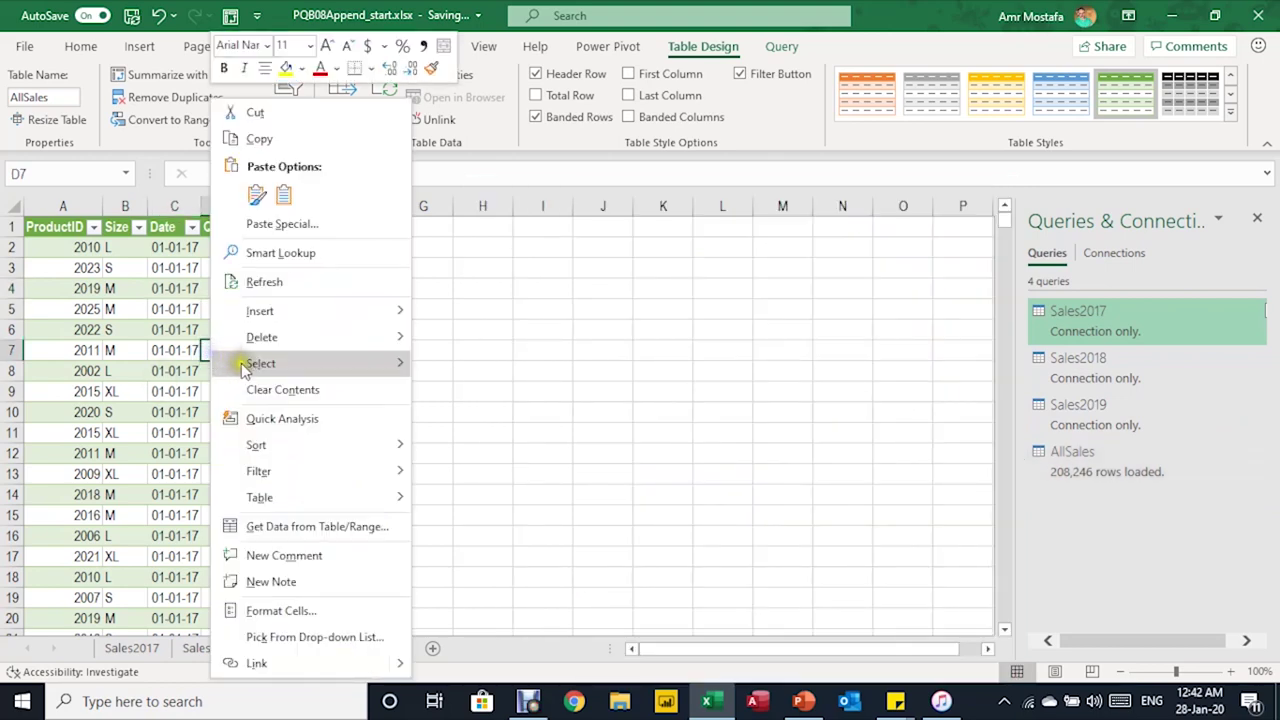
click(277, 284)
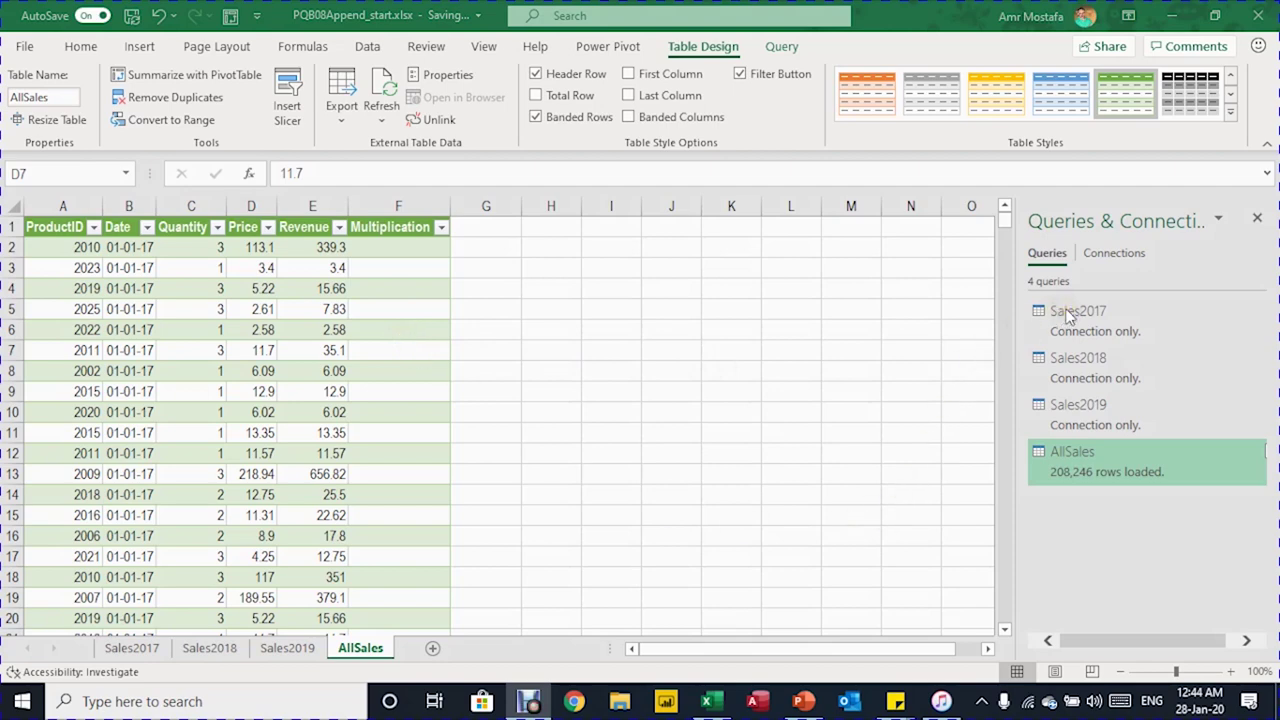
click(1085, 358)
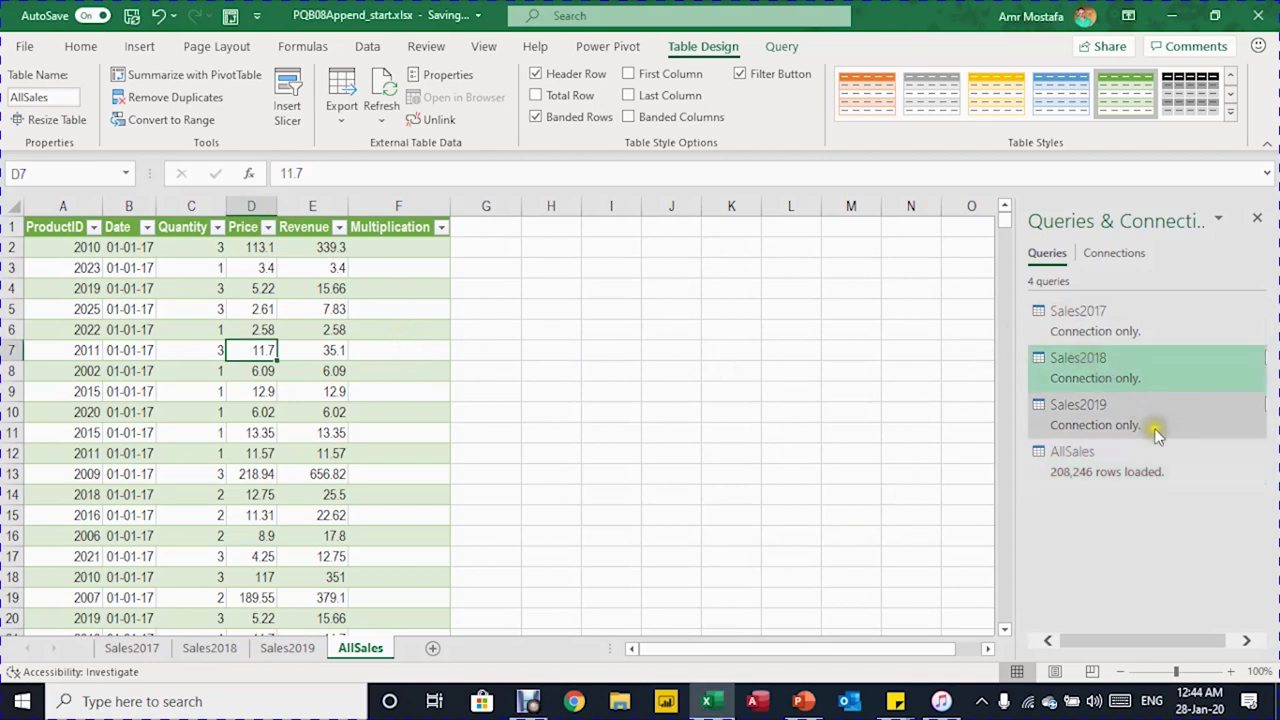
click(1125, 478)
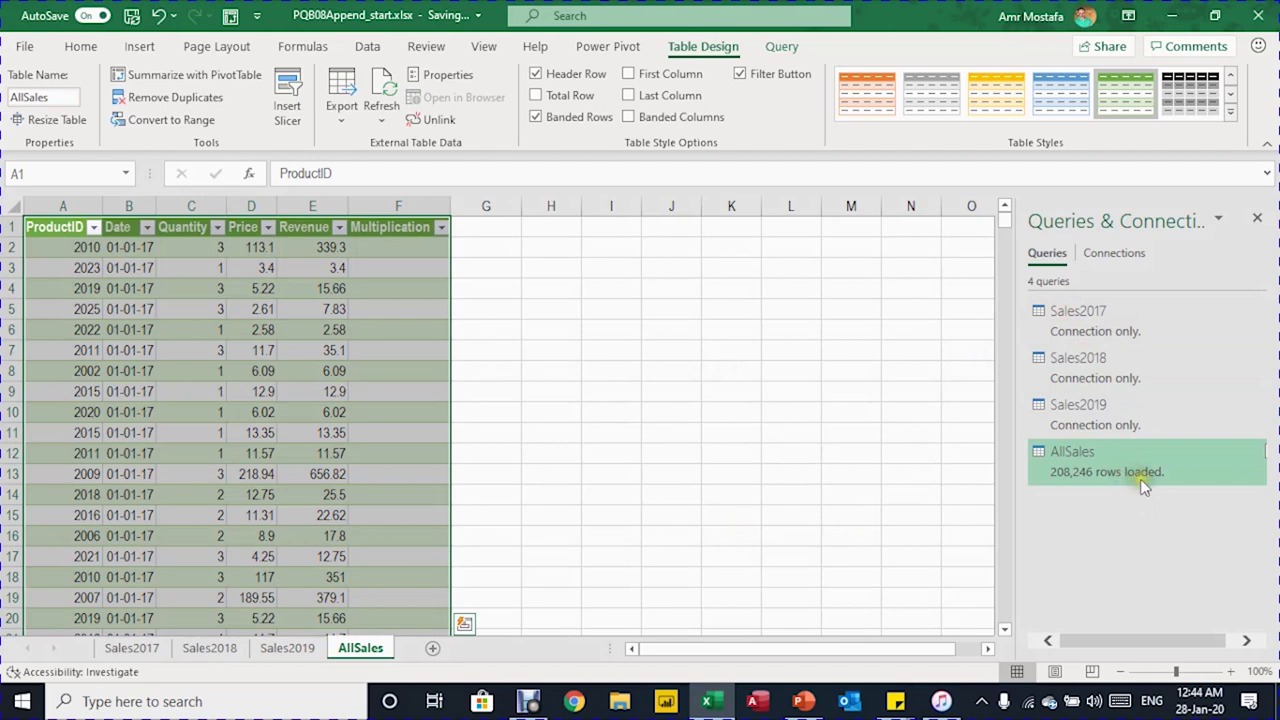
click(191, 309)
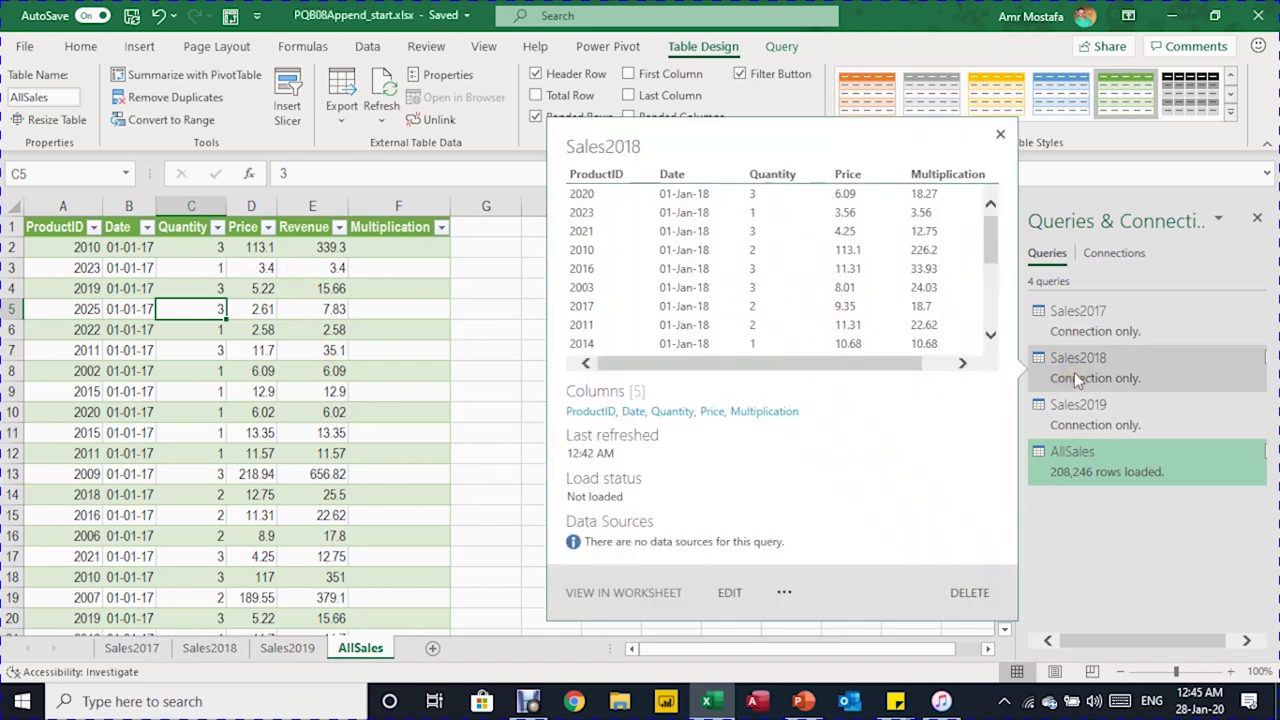
Step: Rename the Multiplication column of the Sales2018 query as Revenue and close the editor keeping the change
double_click(1074, 372)
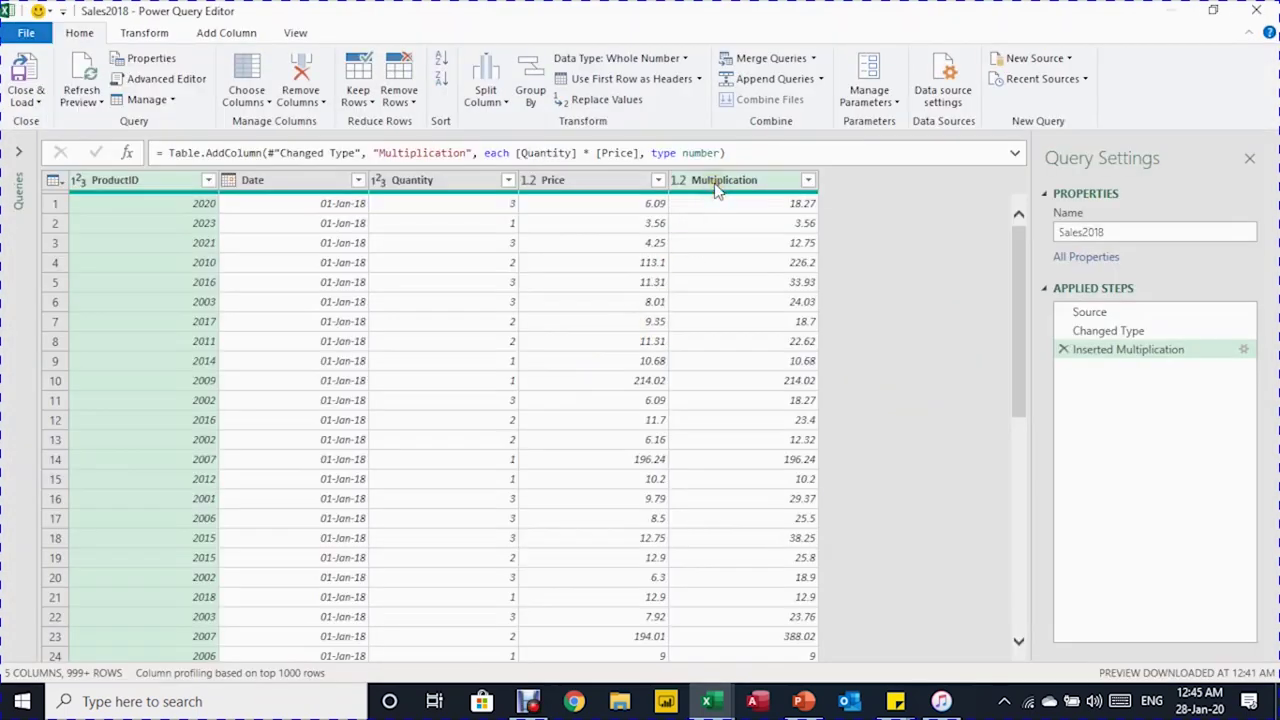
double_click(715, 183)
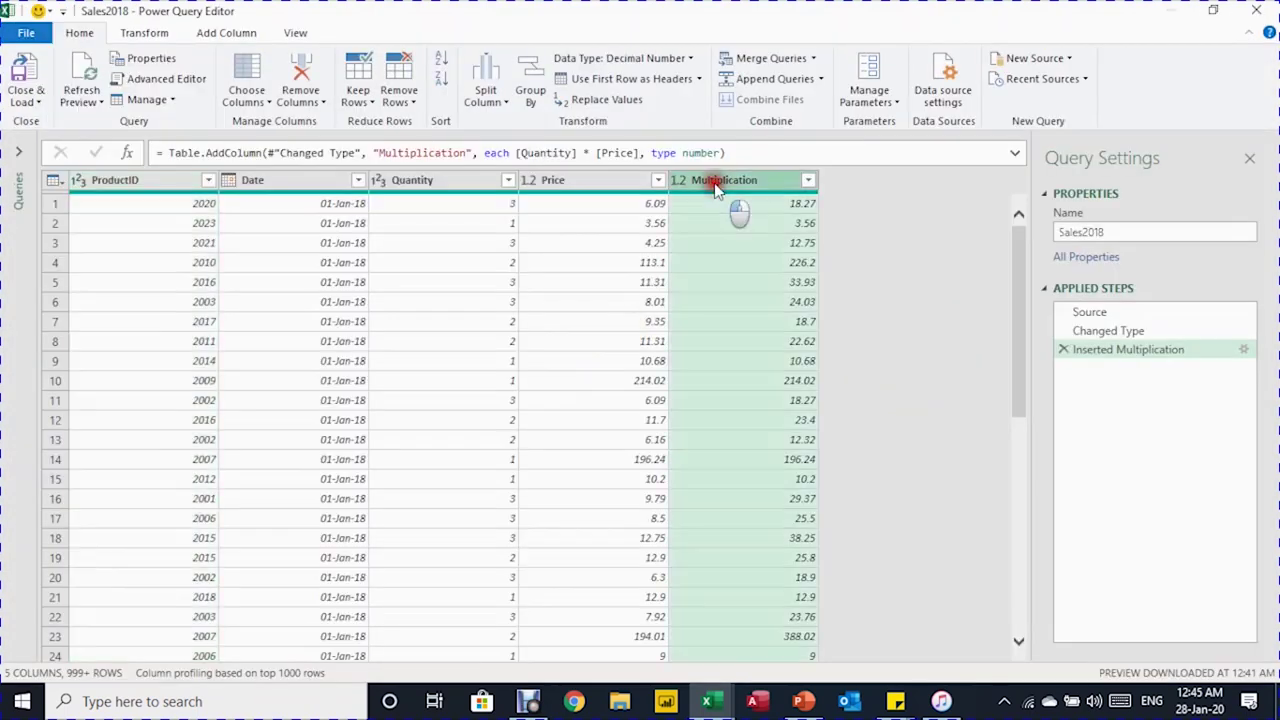
text(Revenue)
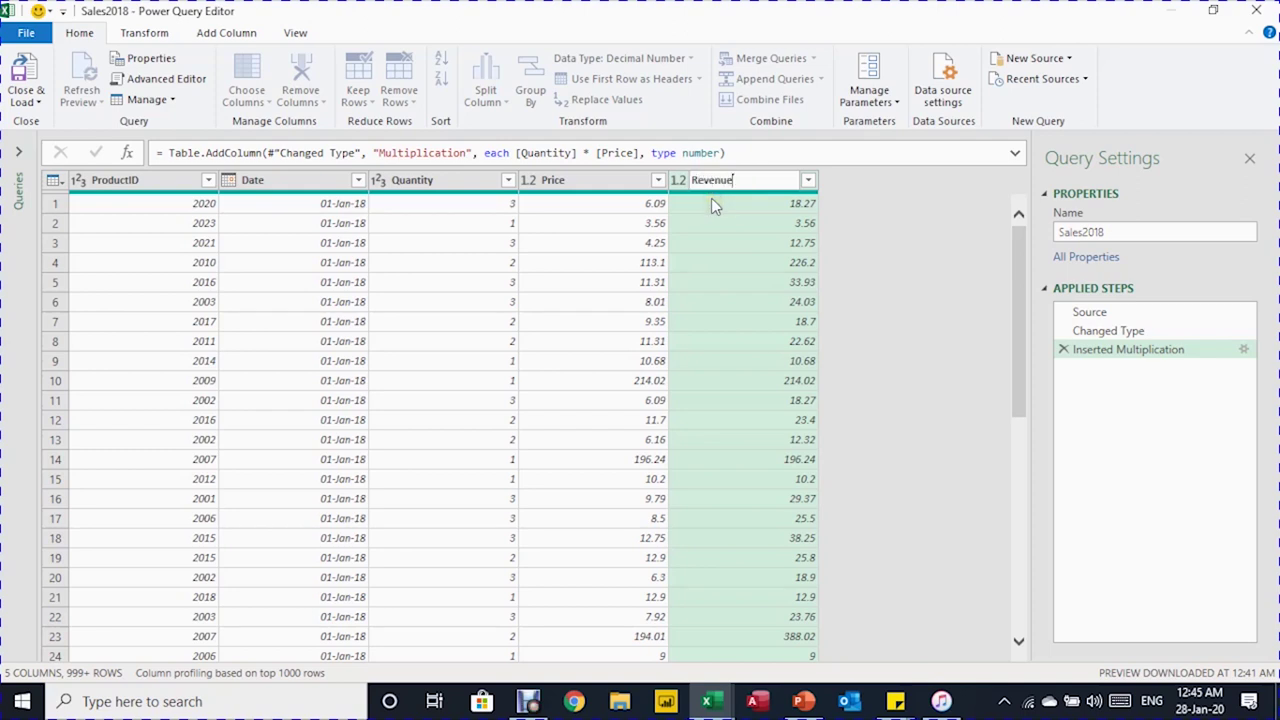
key(Return)
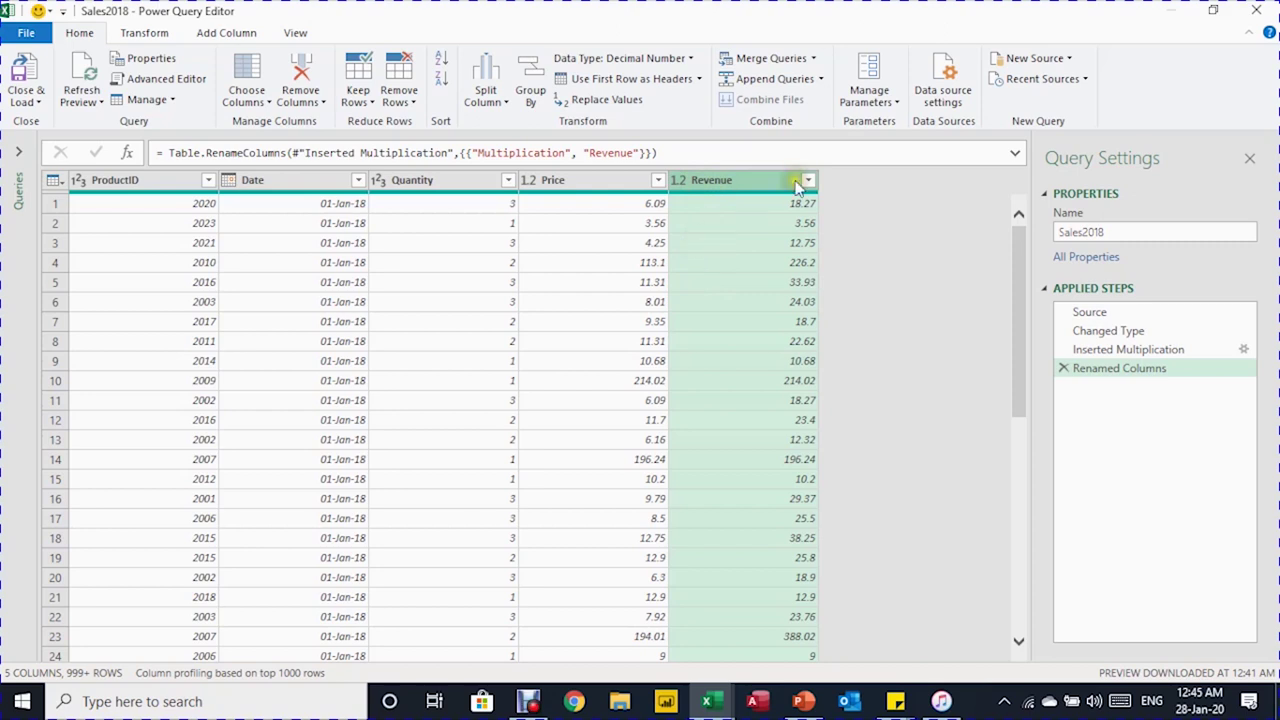
click(1262, 10)
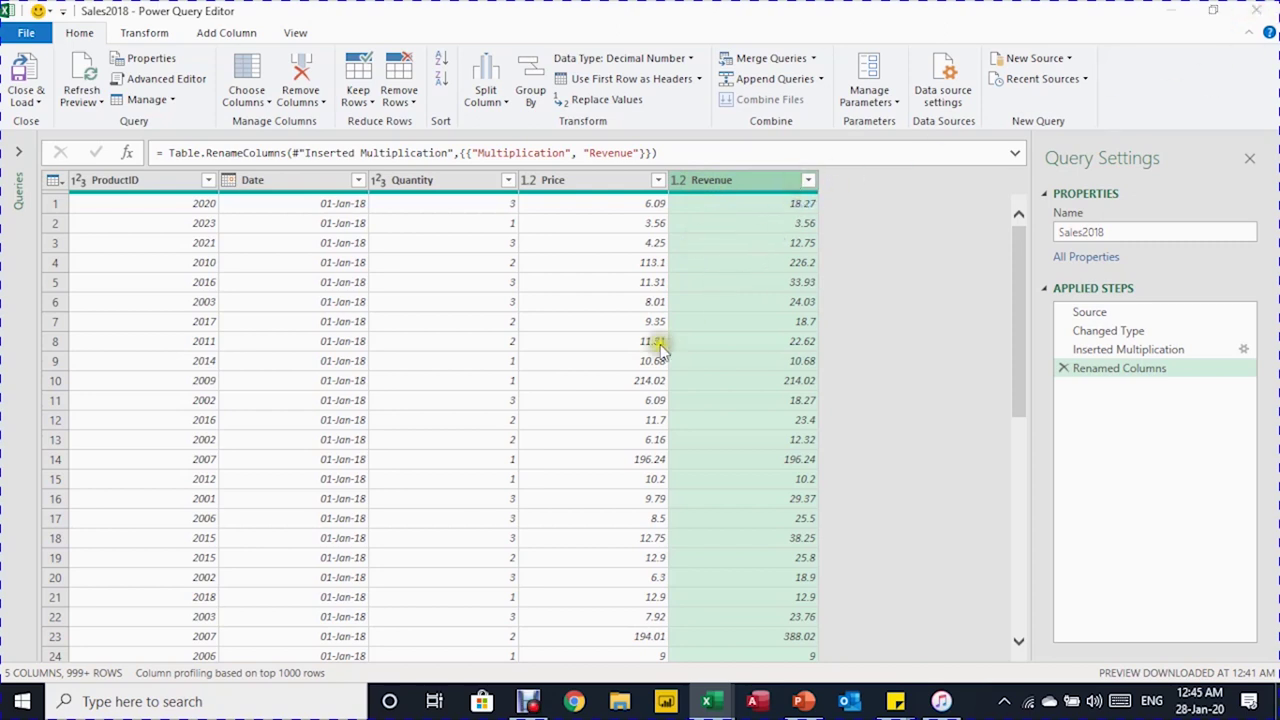
click(656, 378)
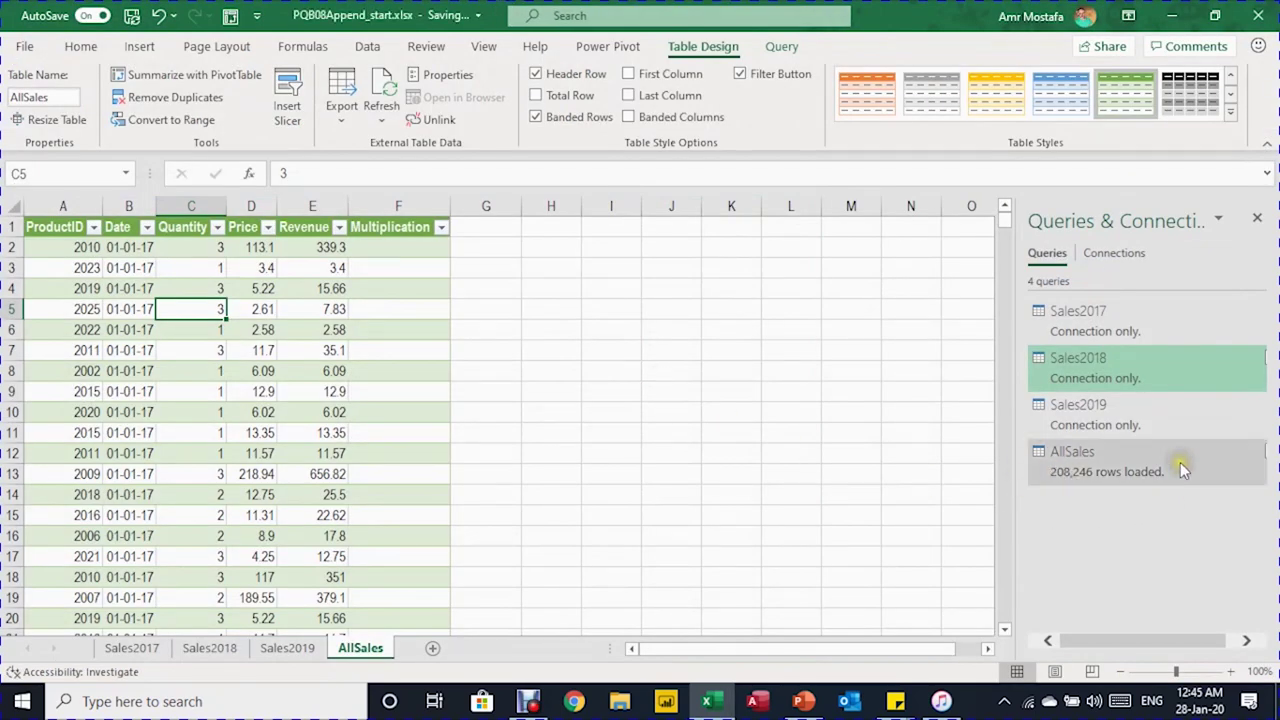
Step: Widen the workbook's query list and refresh the AllSales table to apply the renamed column
drag(1014, 414, 960, 408)
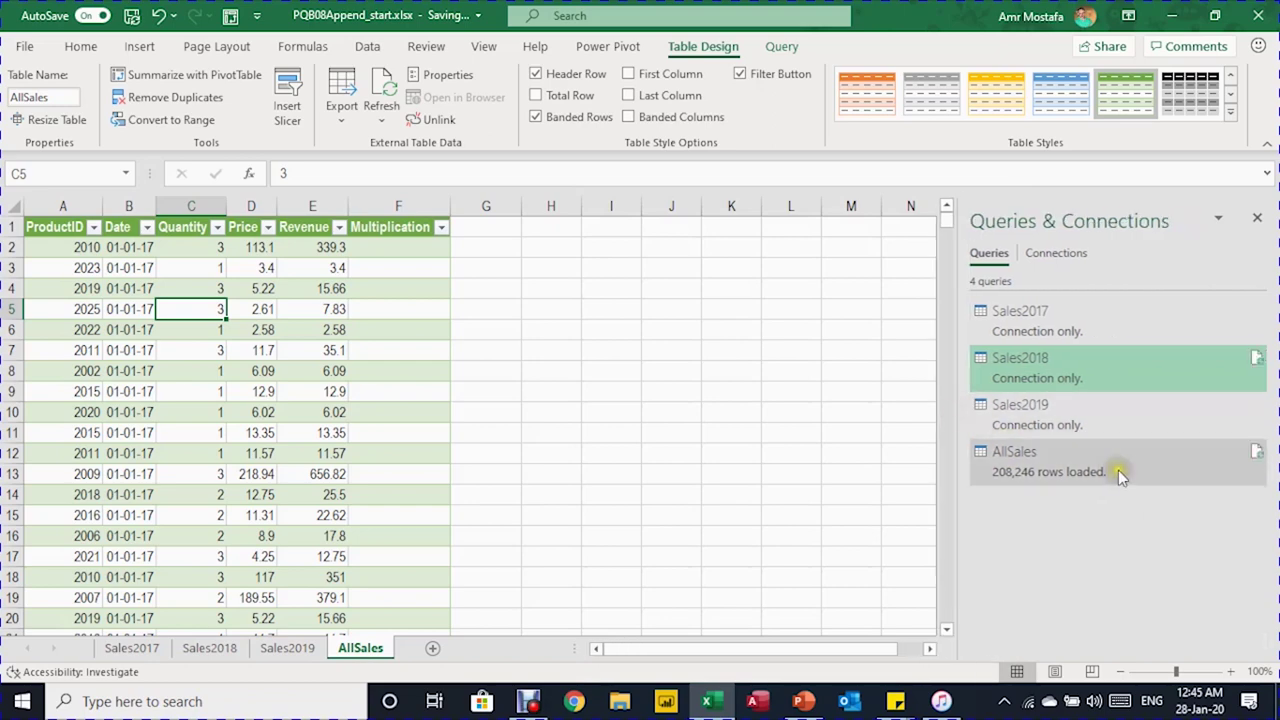
mouse_move(1251, 449)
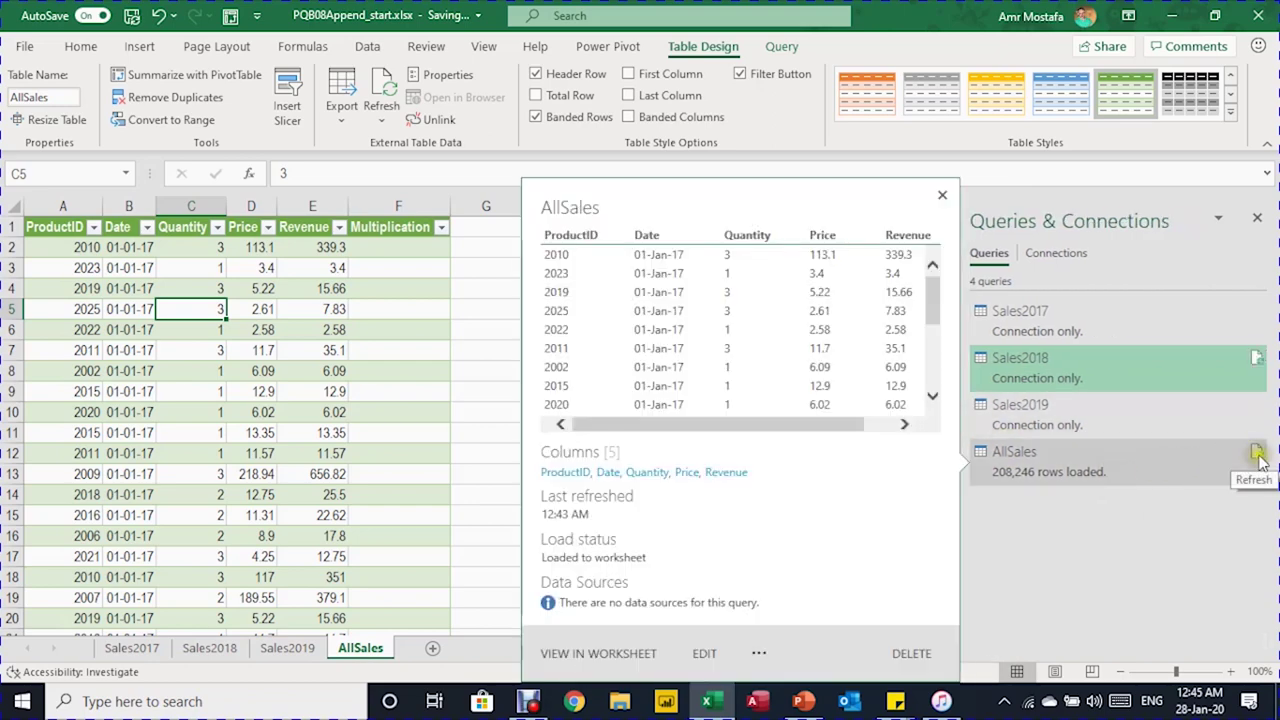
right_click(288, 312)
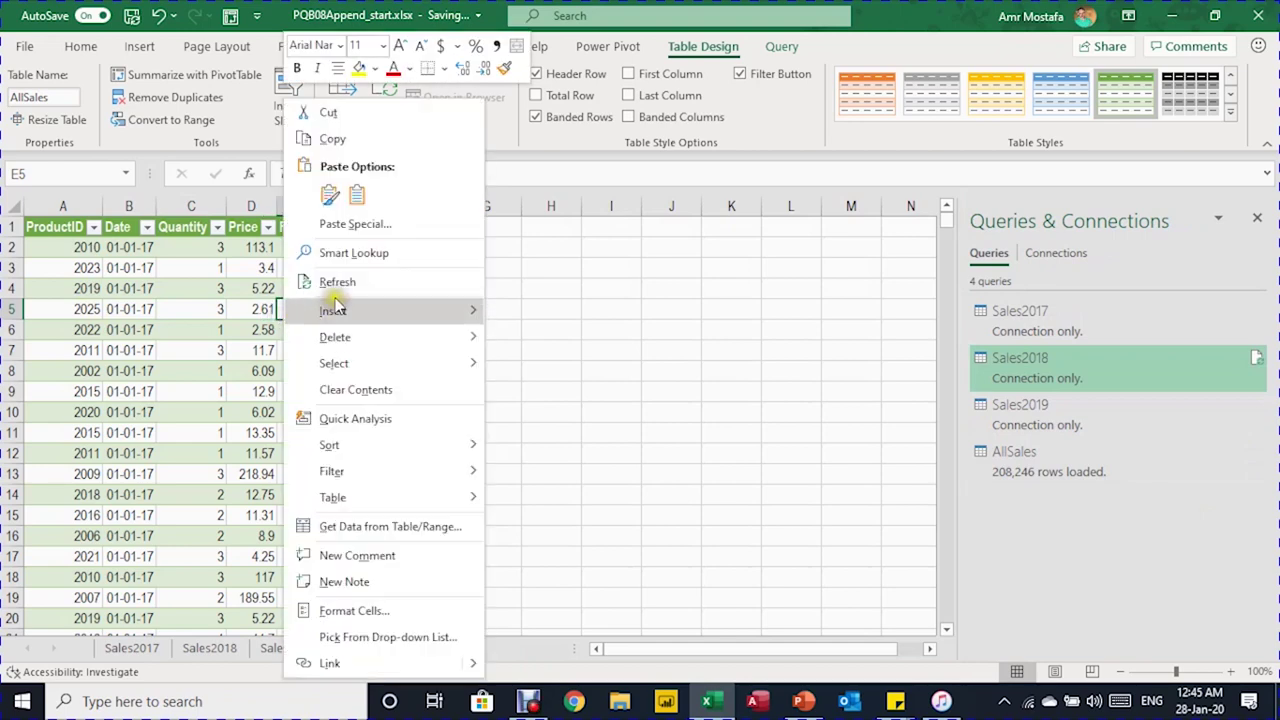
click(337, 282)
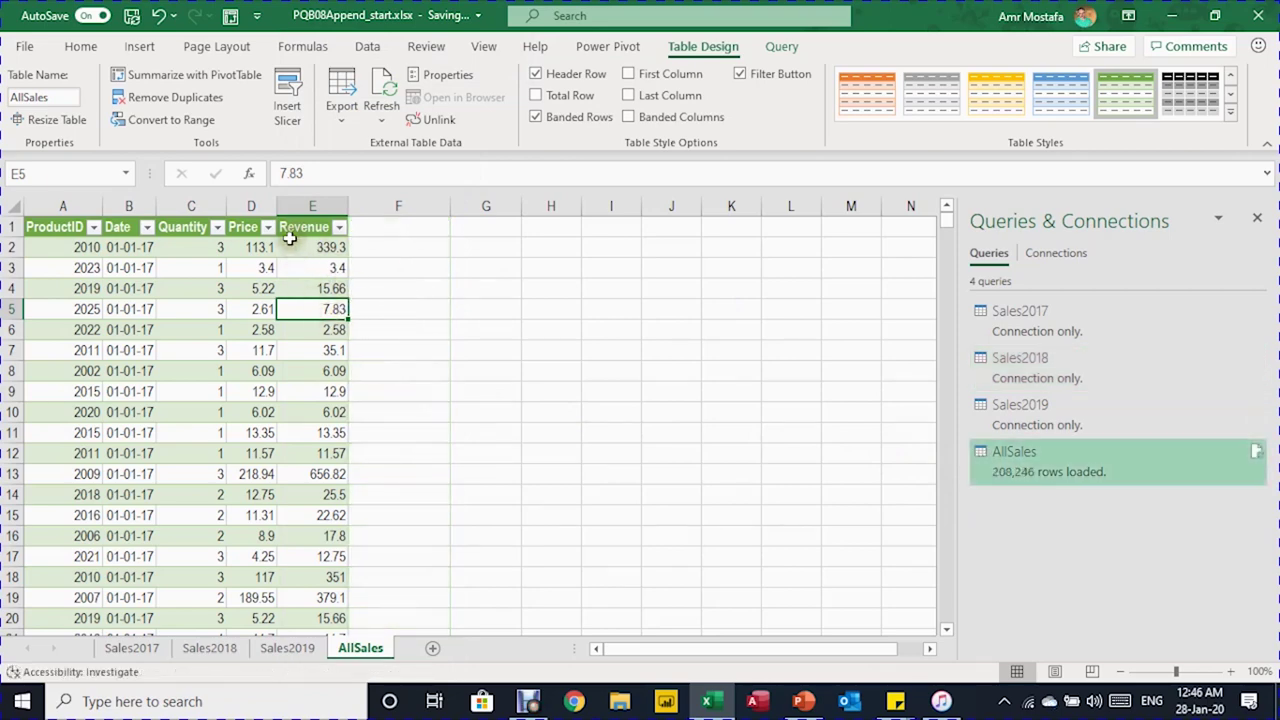
Step: Examine the filter values of the AllSales table's Revenue column for blanks and leave the column unfiltered
click(339, 228)
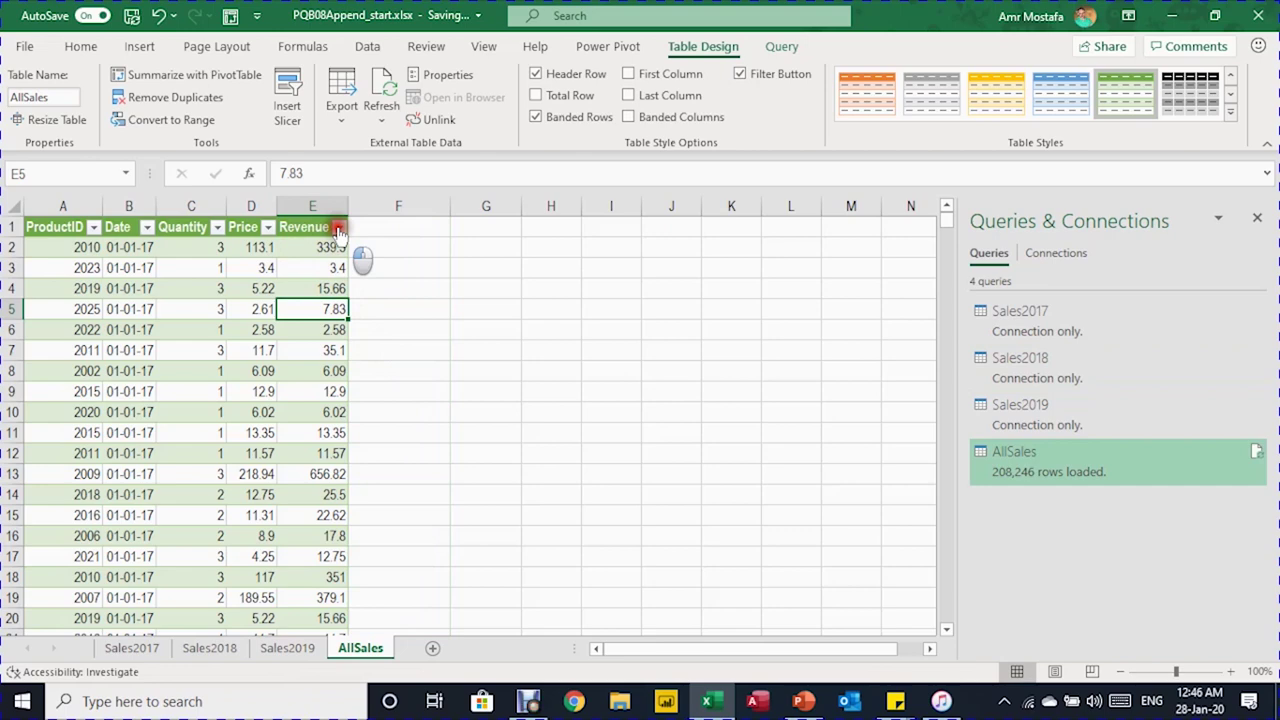
drag(334, 434, 303, 409)
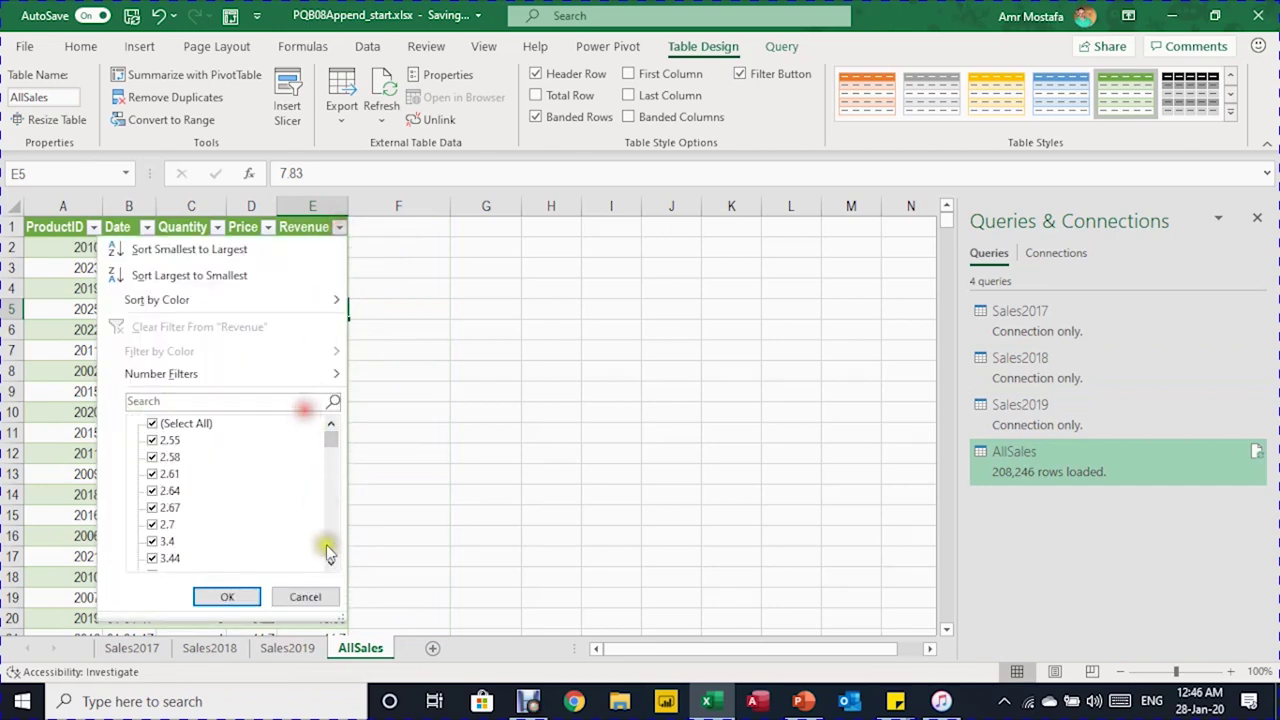
click(305, 597)
click(104, 336)
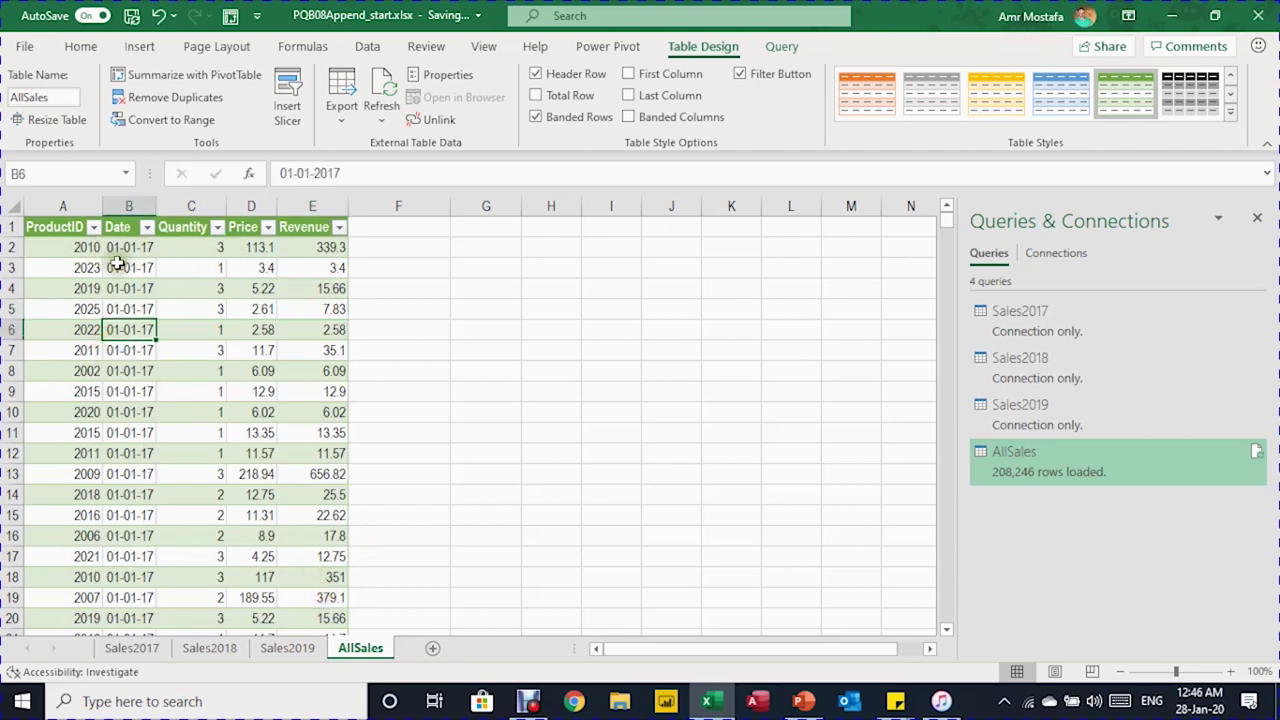
mouse_move(1085, 478)
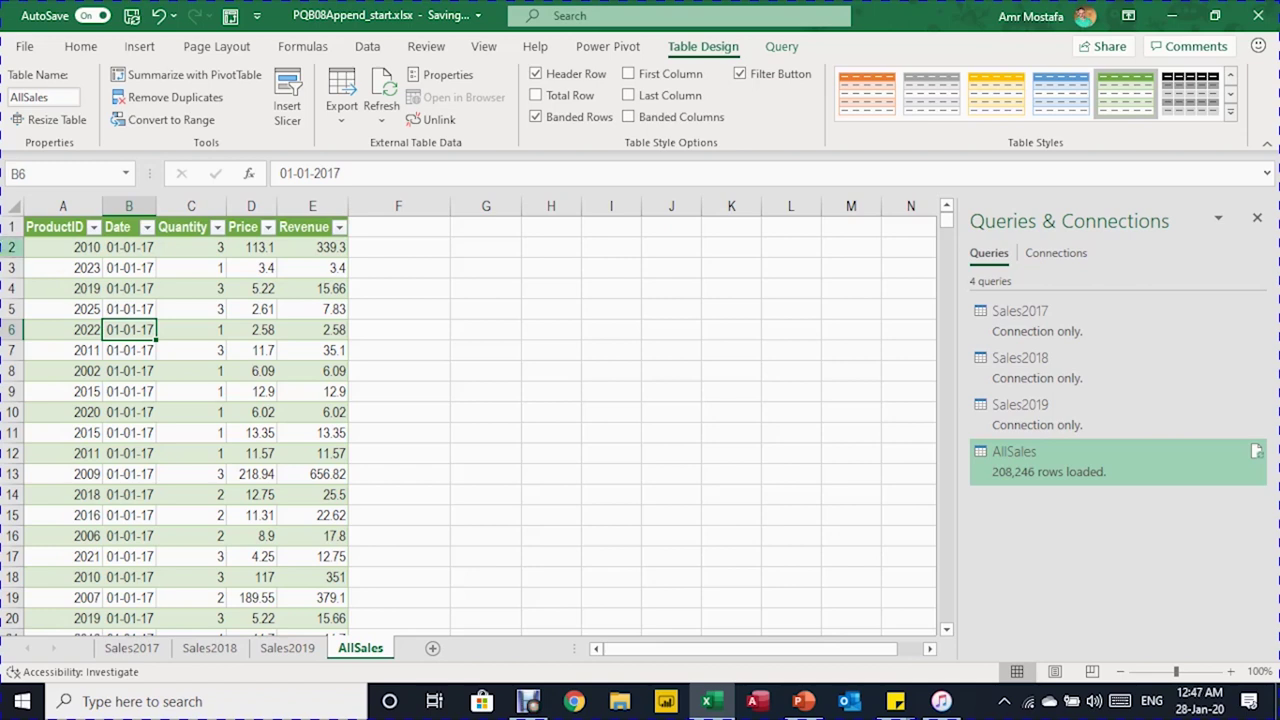
click(75, 250)
drag(75, 250, 63, 425)
click(61, 372)
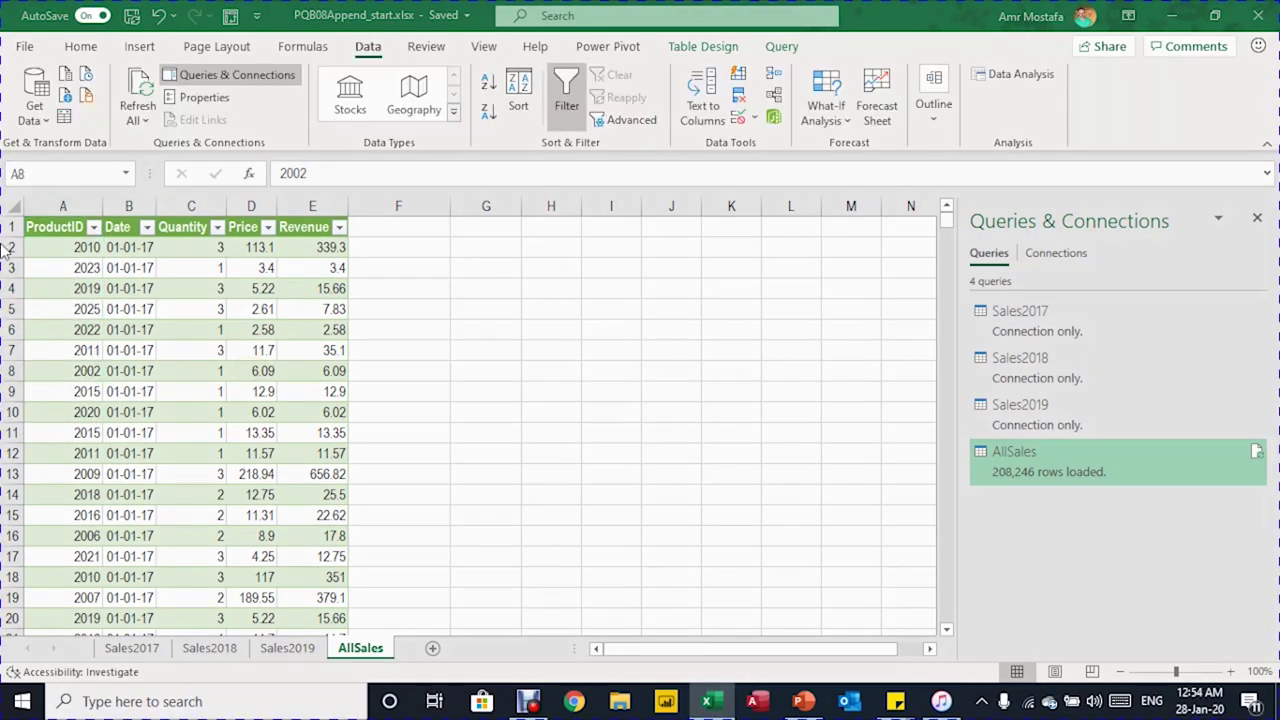
click(63, 251)
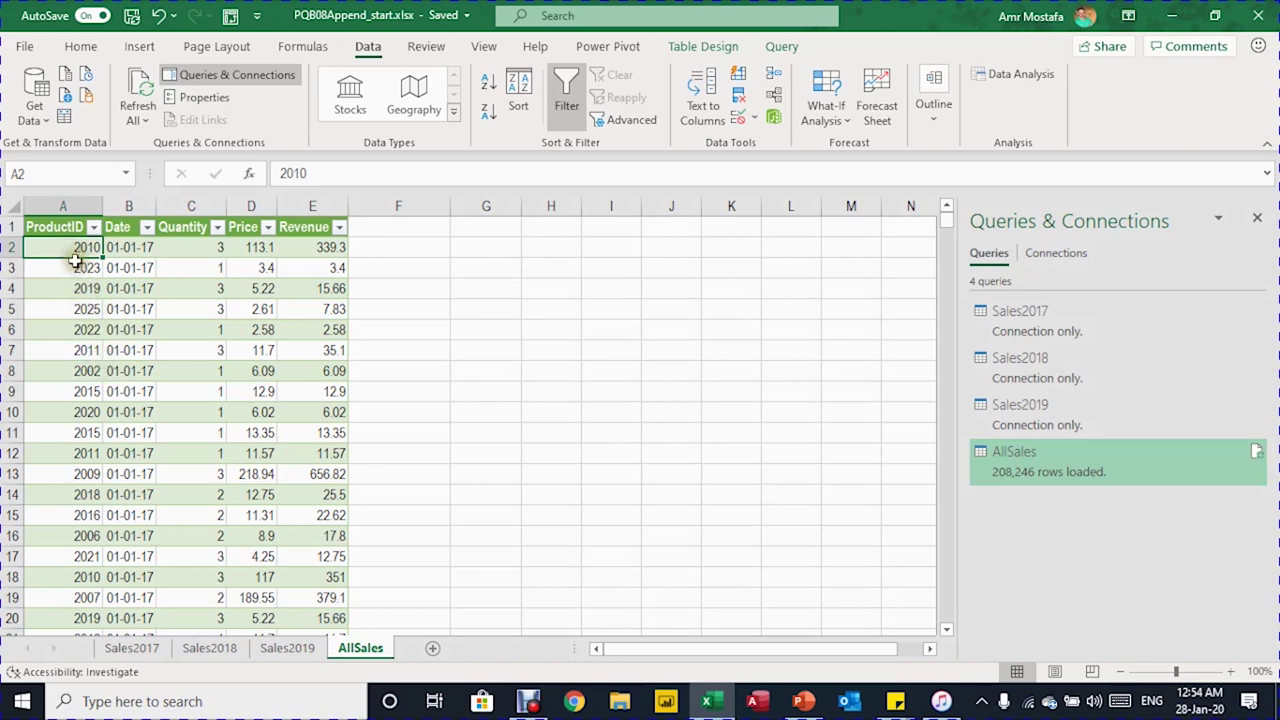
click(55, 292)
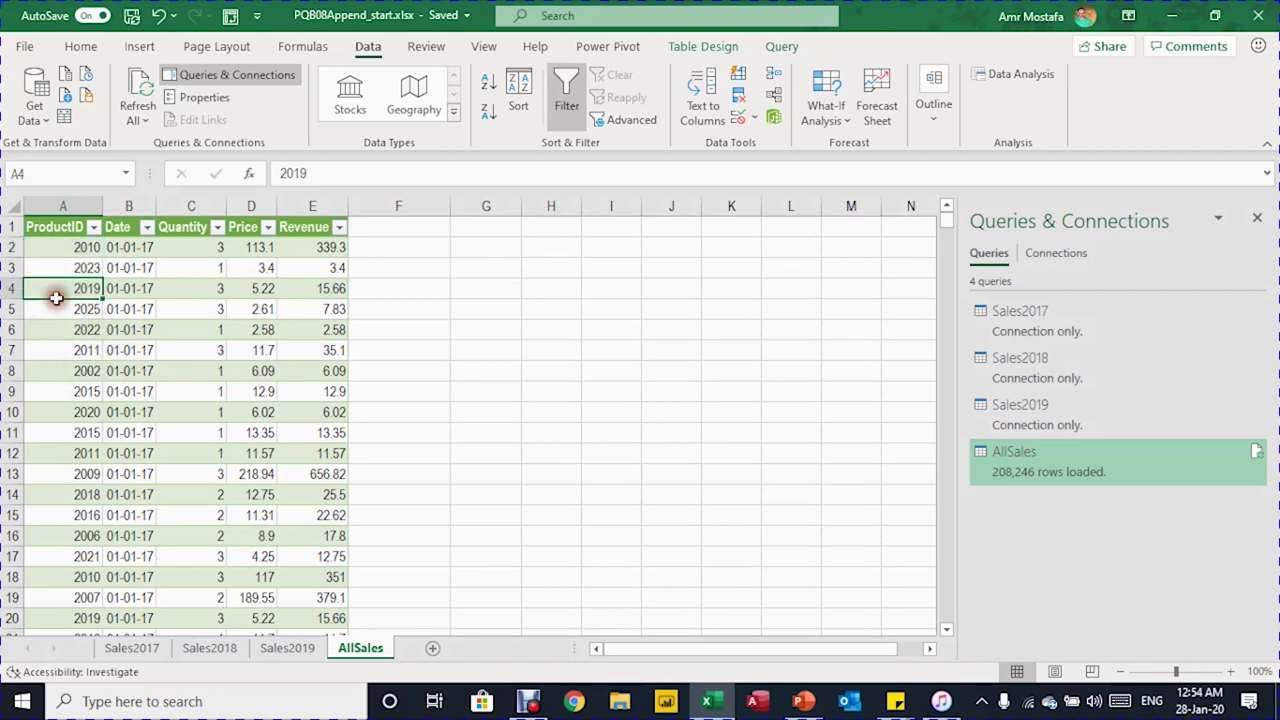